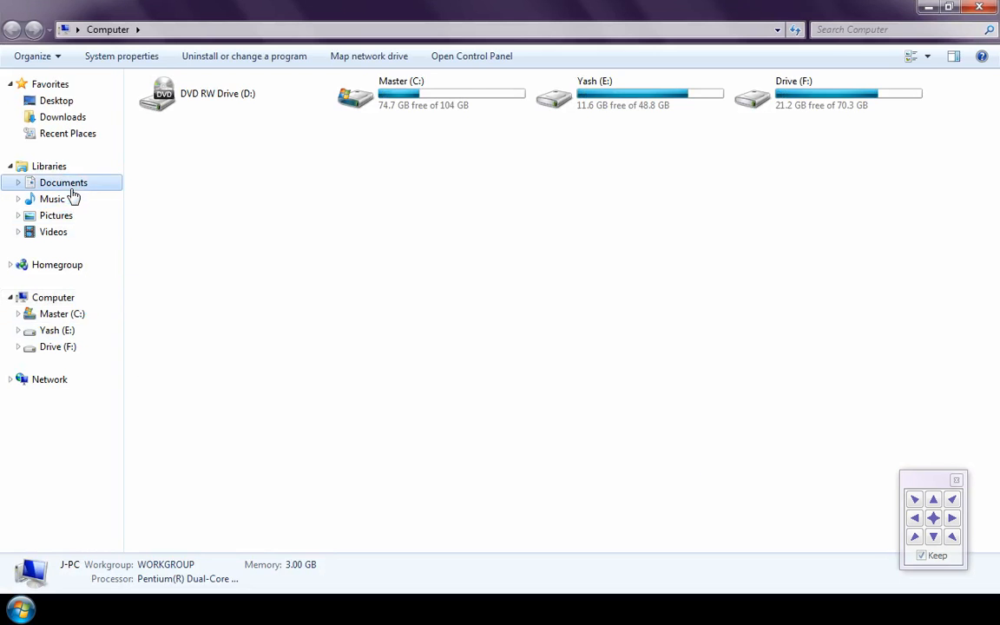
# Step: Open the Apowersoft folder in the Documents library
pyautogui.click(71, 183)
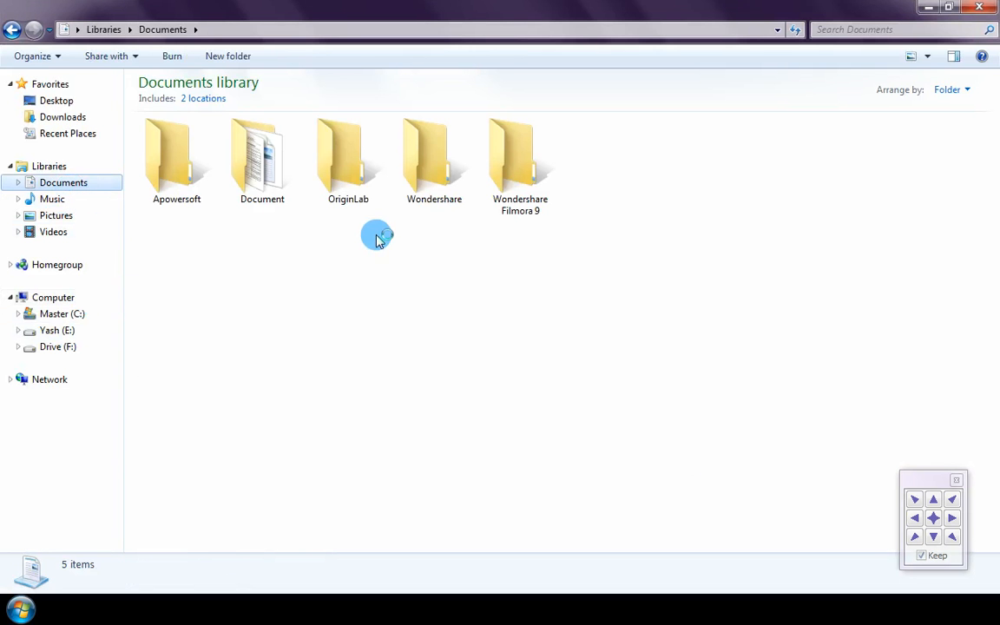
pyautogui.click(174, 205)
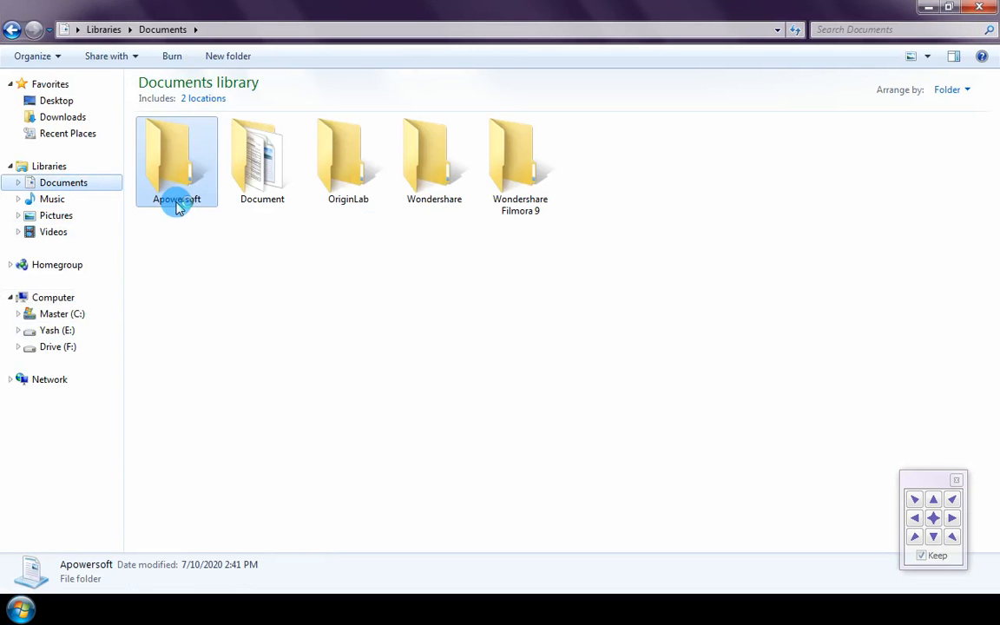
pyautogui.doubleClick(183, 165)
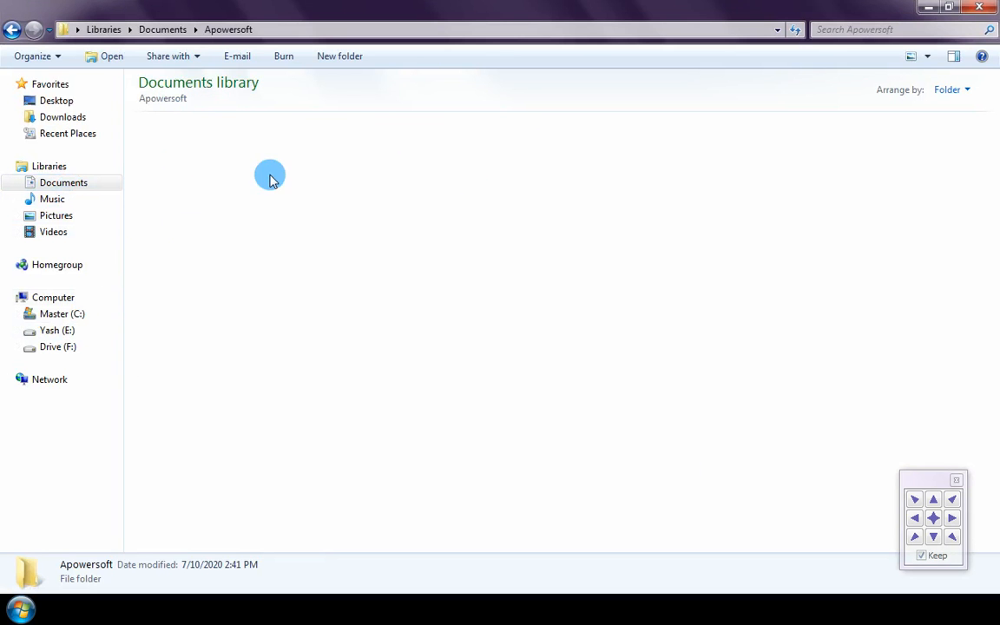
# Step: Open the Data Entry Excel worksheet from the Apowersoft folder
pyautogui.click(458, 190)
pyautogui.click(495, 186)
pyautogui.doubleClick(495, 185)
pyautogui.rightClick(496, 184)
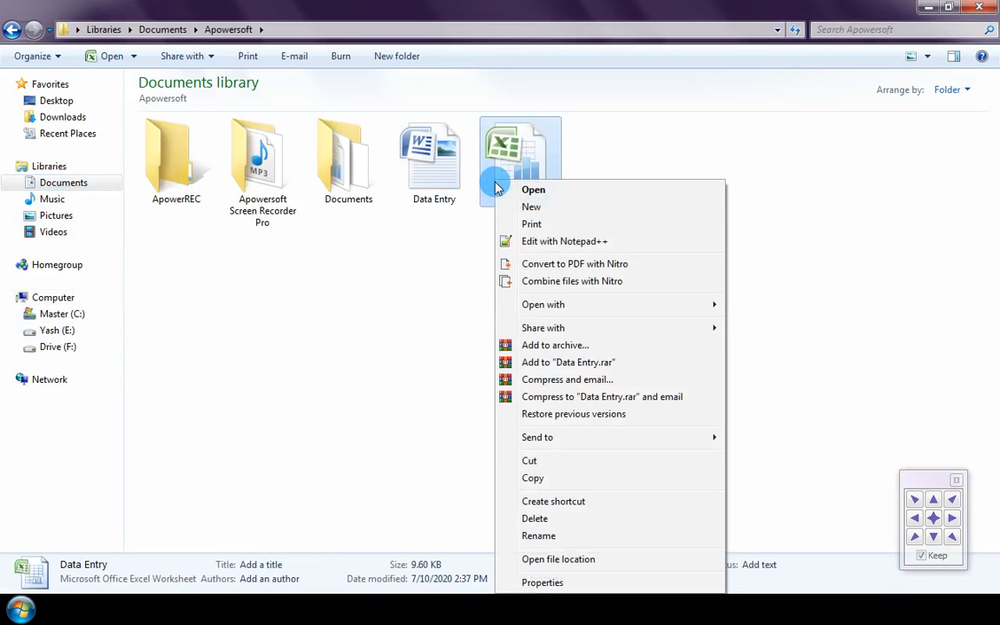
pyautogui.click(542, 192)
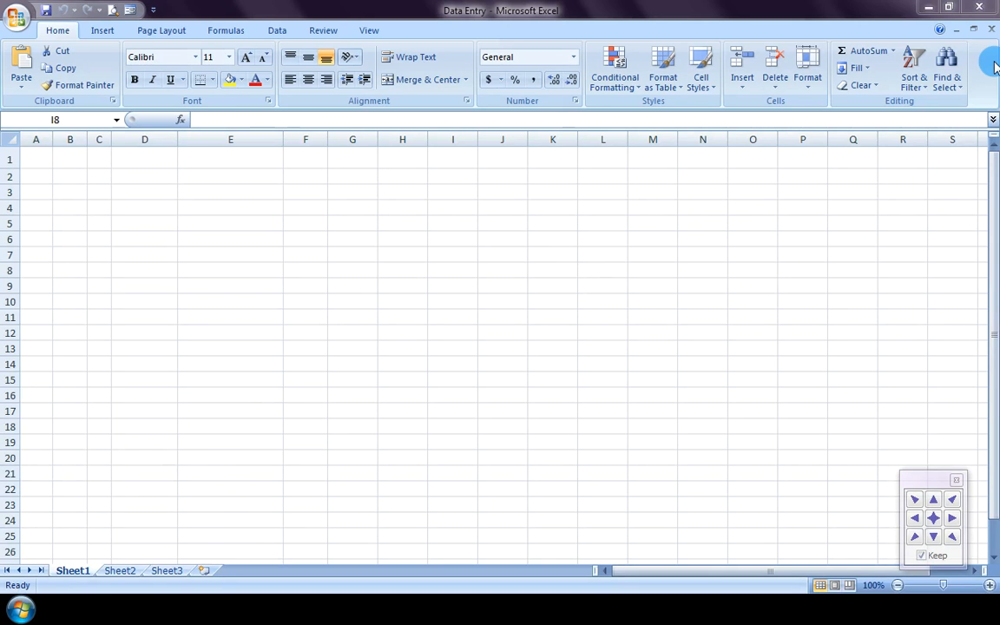
# Step: Return to the Apowersoft folder and open the Data Entry Word document
pyautogui.click(928, 8)
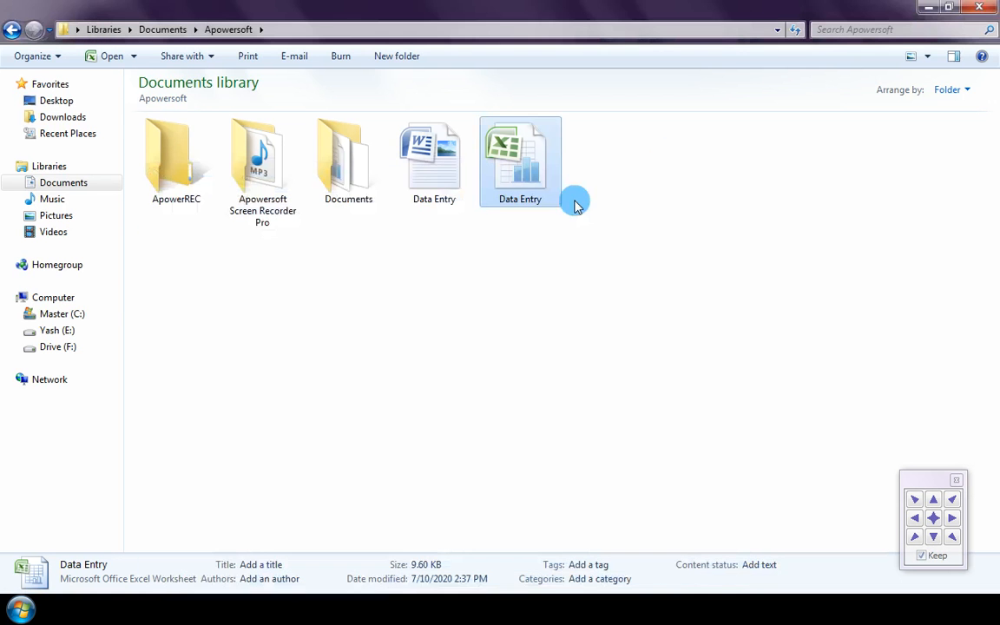
pyautogui.click(440, 182)
pyautogui.rightClick(439, 177)
pyautogui.click(480, 174)
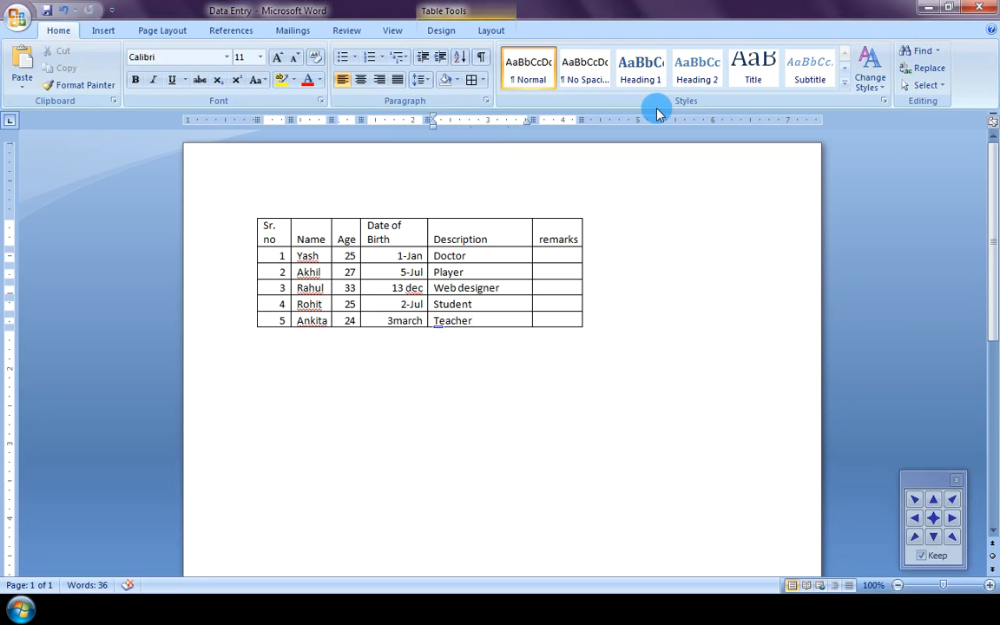
# Step: Switch to the Excel workbook and enter the title "Data entry" in cell E1
pyautogui.press('super+Tab')
pyautogui.press('super+Tab')
pyautogui.press('super+Tab')
pyautogui.press('super+Tab')
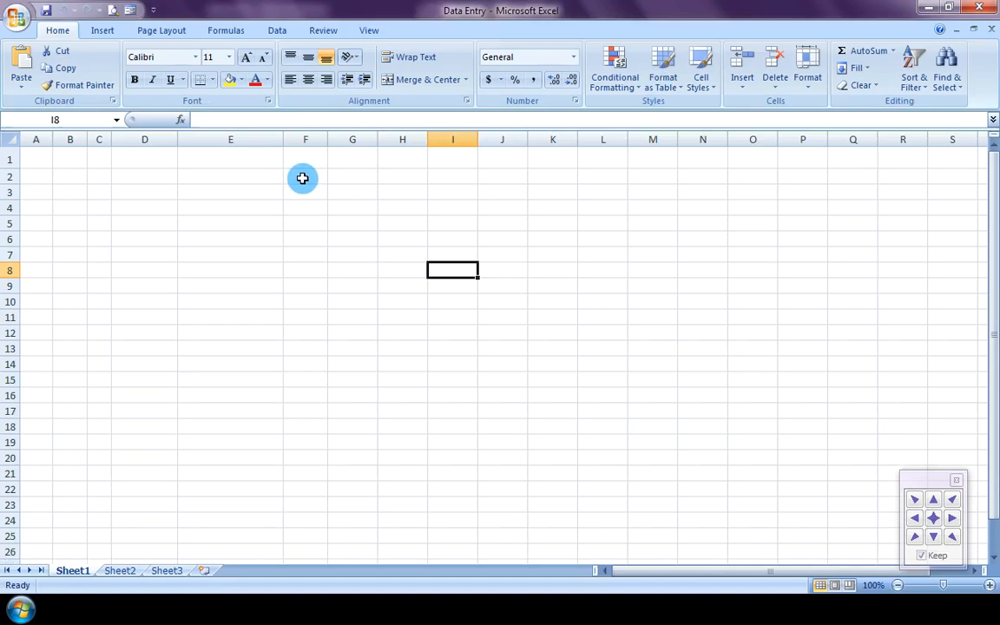
pyautogui.click(29, 162)
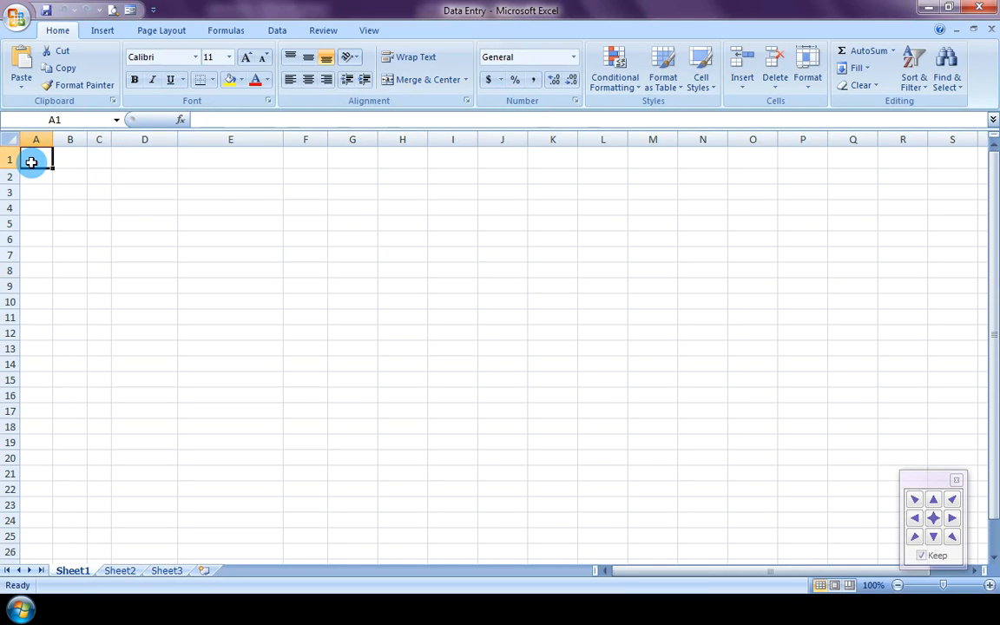
pyautogui.press('Right')
pyautogui.press('Right')
pyautogui.press('Right')
pyautogui.press('Right')
pyautogui.write('Data entry')
pyautogui.press('Return')
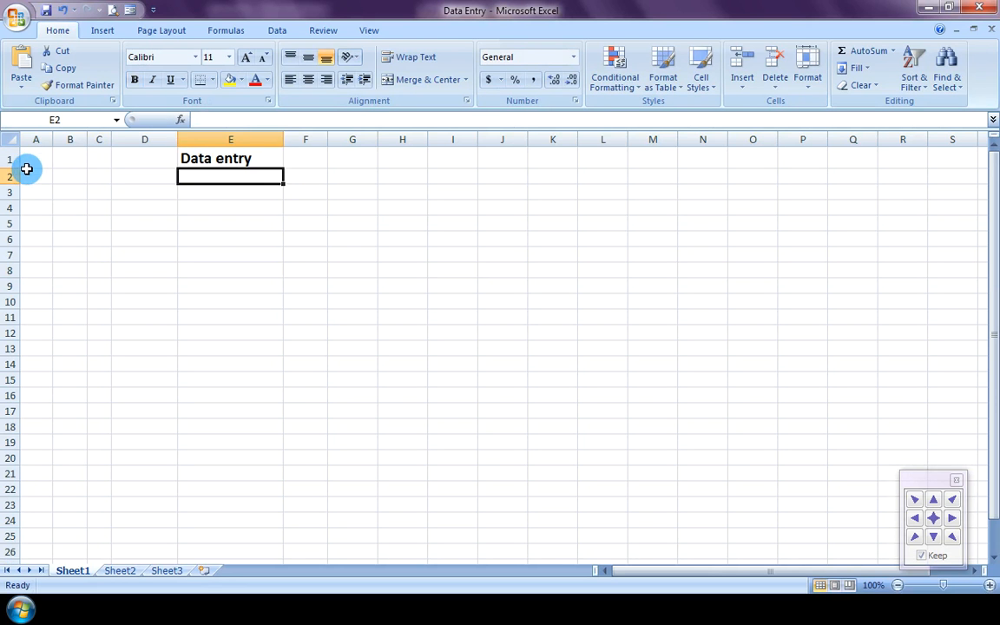
# Step: Enter the column headers "Sr. no", "Name" and "age" in cells A2 to C2
pyautogui.click(46, 178)
pyautogui.write('Sr. no')
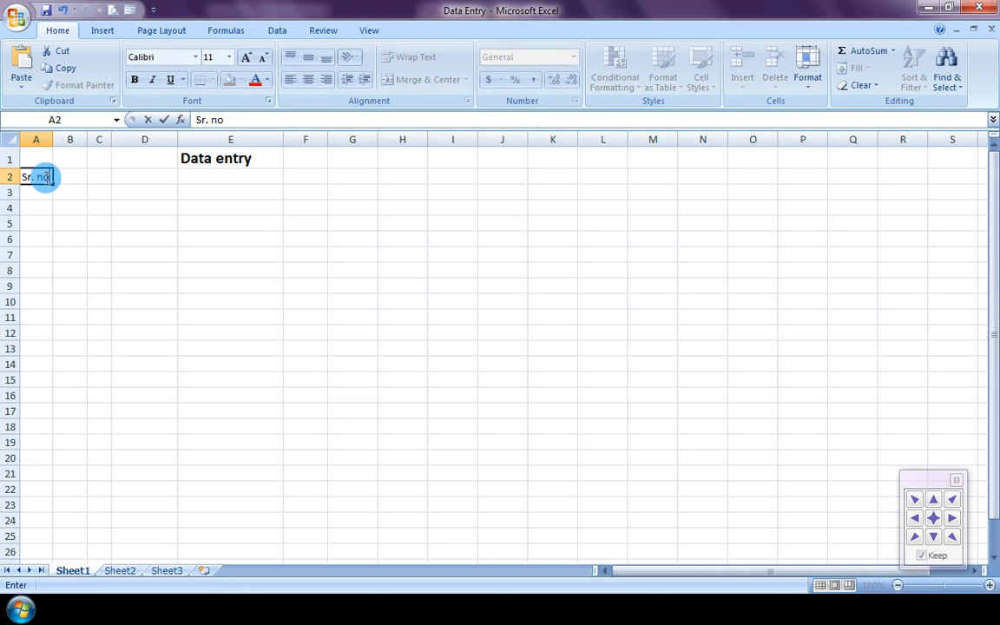
pyautogui.press('Tab')
pyautogui.write('Name')
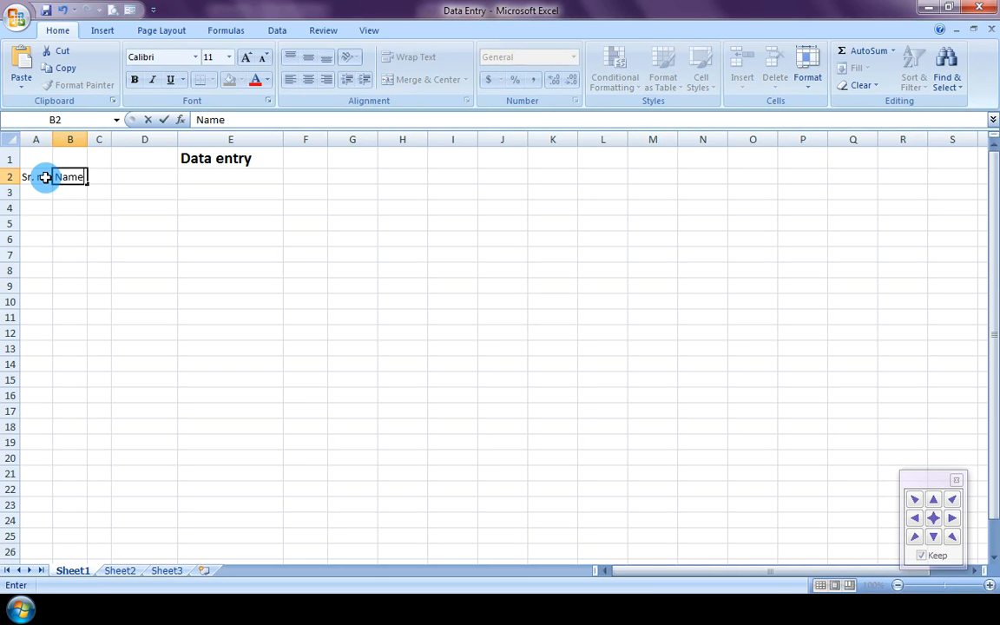
pyautogui.press('Tab')
pyautogui.write('age')
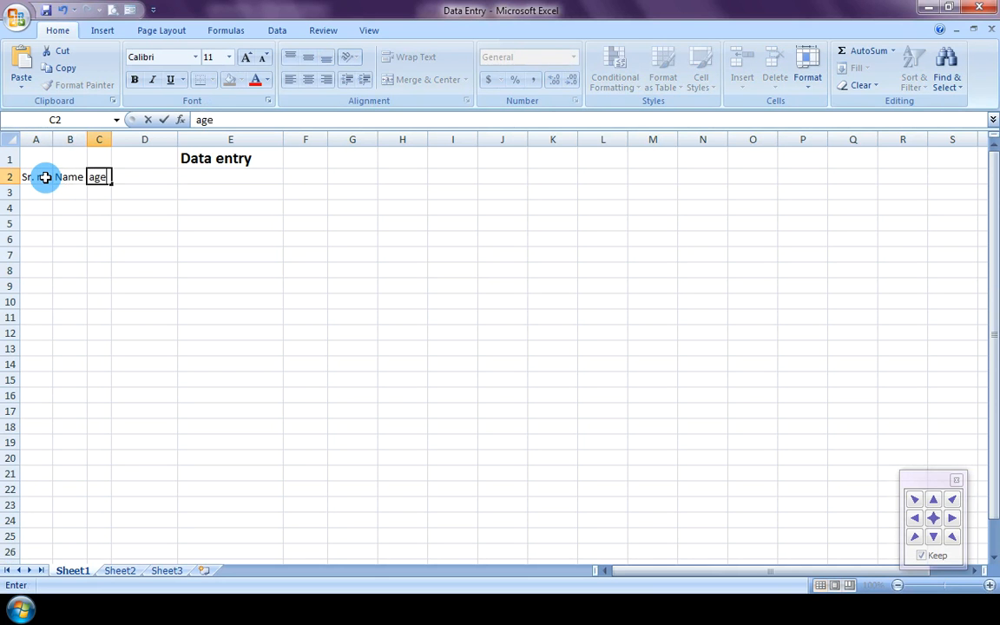
pyautogui.press('Tab')
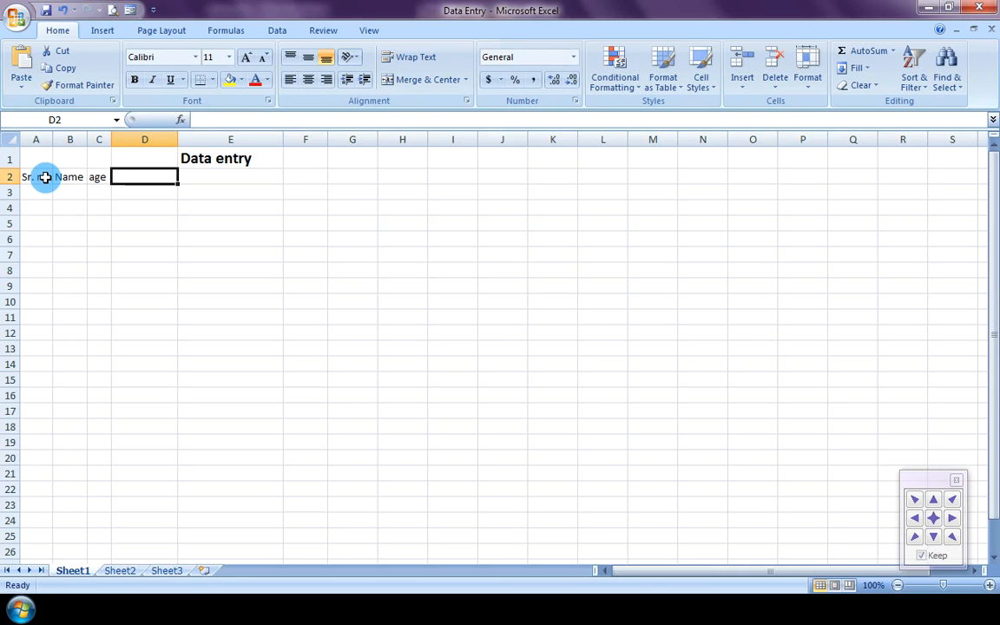
# Step: Enter the column headers "DOB", "Description" and "Remarks" in cells D2 to F2
pyautogui.write('DO')
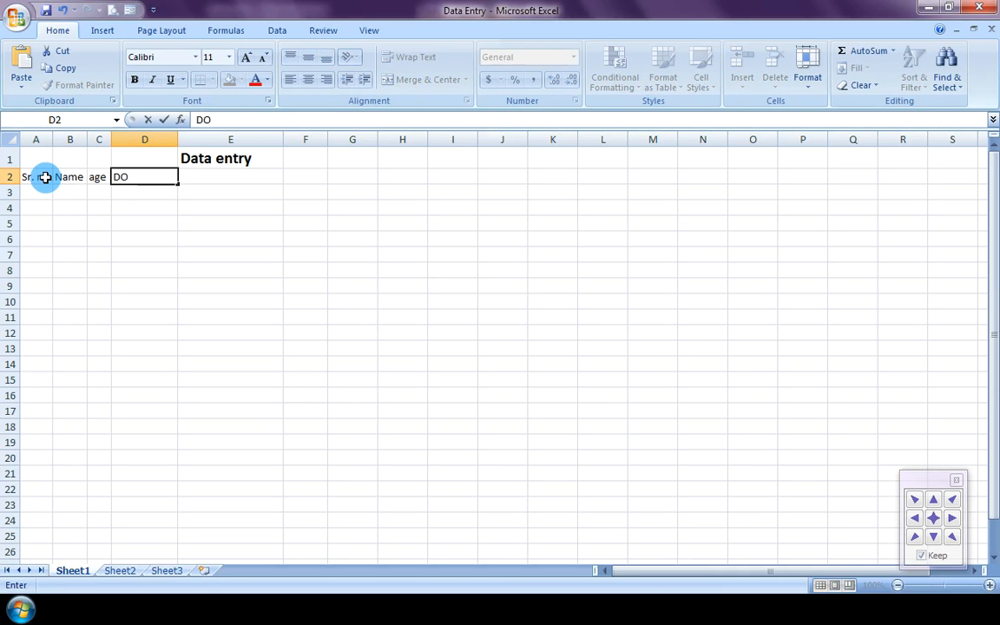
pyautogui.write('B')
pyautogui.press('Tab')
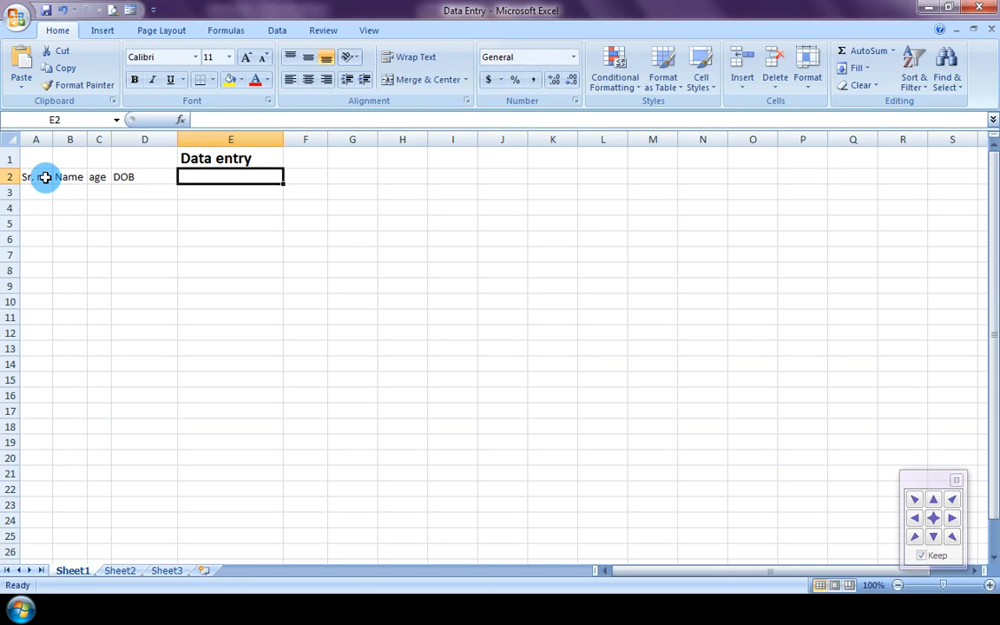
pyautogui.write('Descr')
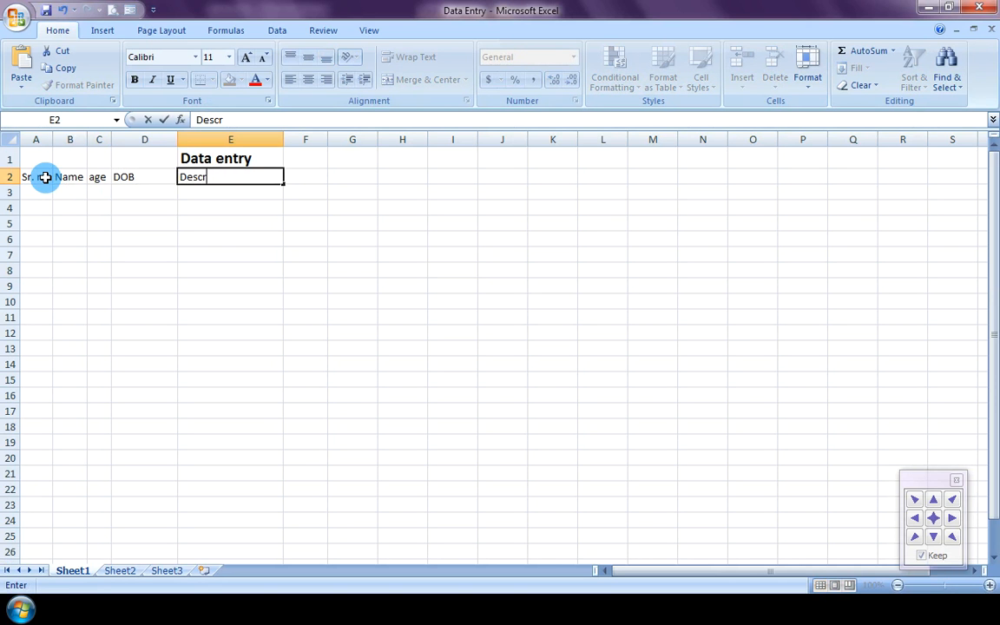
pyautogui.write('iption')
pyautogui.press('Tab')
pyautogui.write('Remarks')
pyautogui.press('Return')
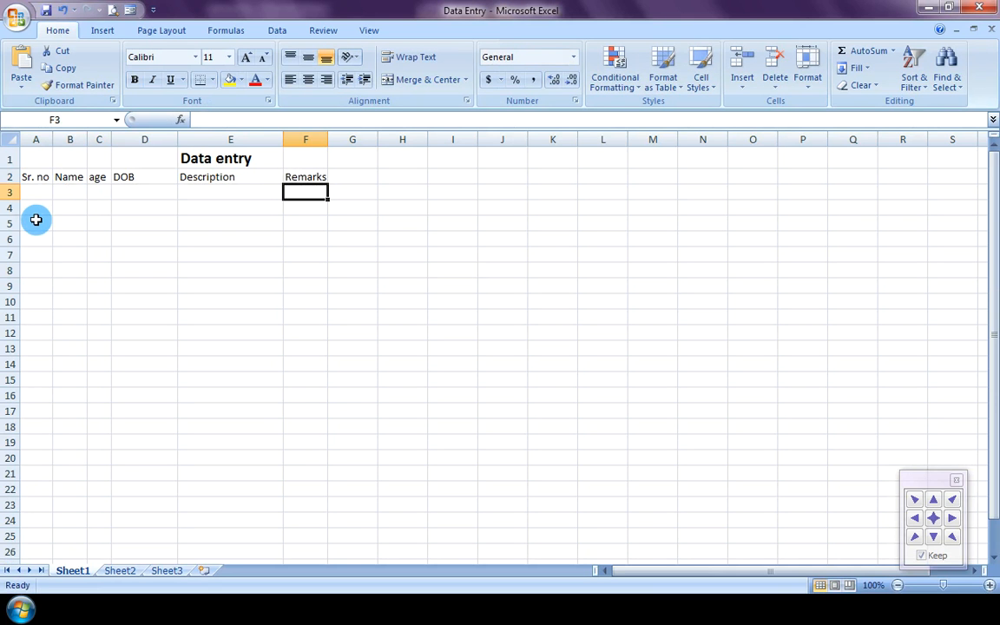
# Step: Check the first record in the Word table and enter serial number 1 and that person's name in cells A3 and B3 of the Excel sheet
pyautogui.press('super+Tab')
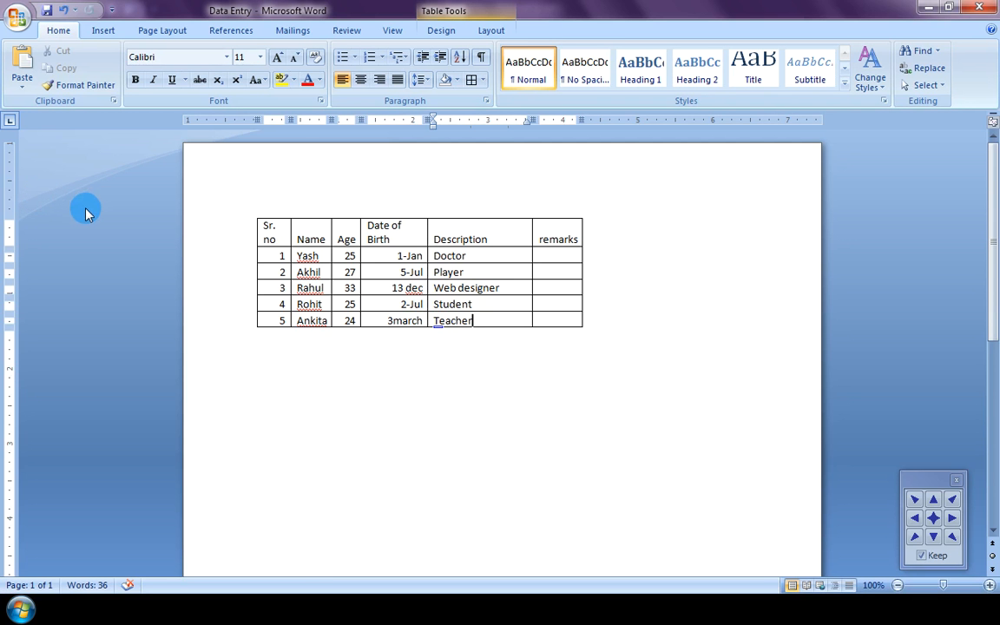
pyautogui.press('super')
pyautogui.press('super+Tab')
pyautogui.press('super+Tab')
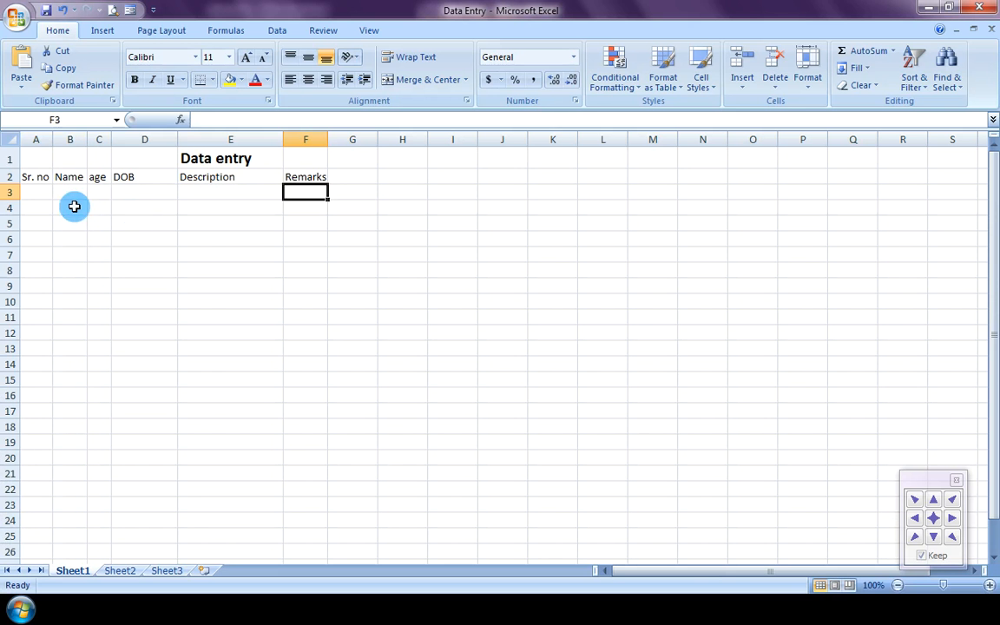
pyautogui.click(42, 192)
pyautogui.write('1')
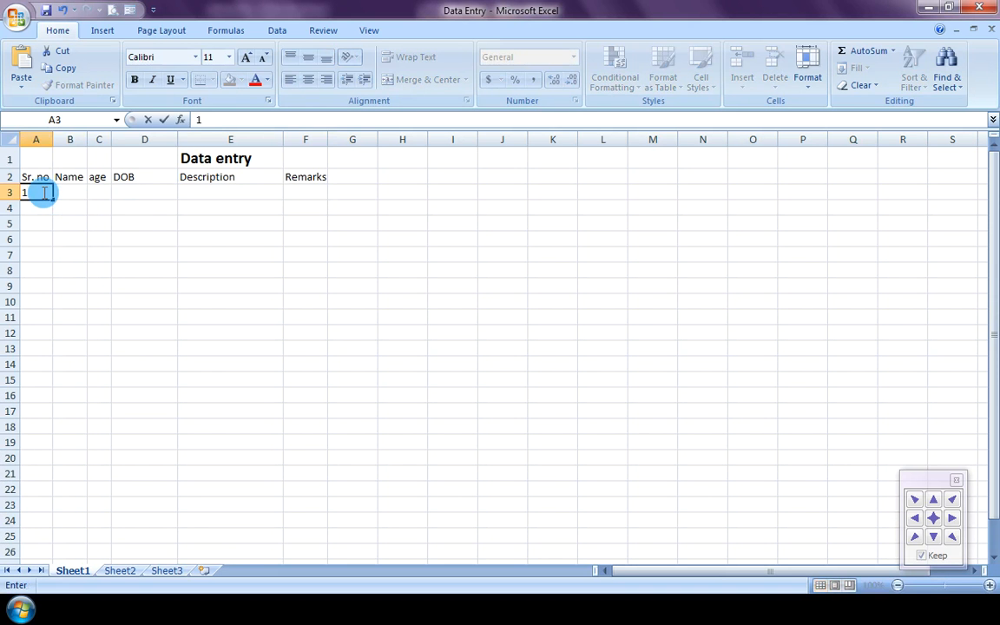
pyautogui.press('Tab')
pyautogui.write('yash')
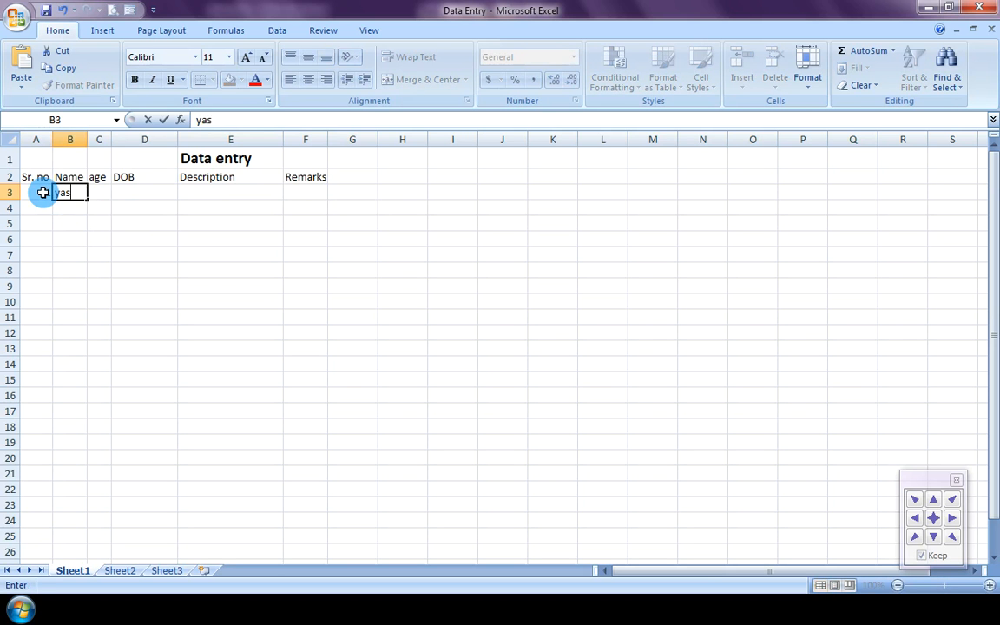
pyautogui.press('Tab')
# Step: Examine the age, date of birth and description of the first record in the Word table, and return to the Excel workbook
pyautogui.press('super+Tab')
pyautogui.press('super+Tab')
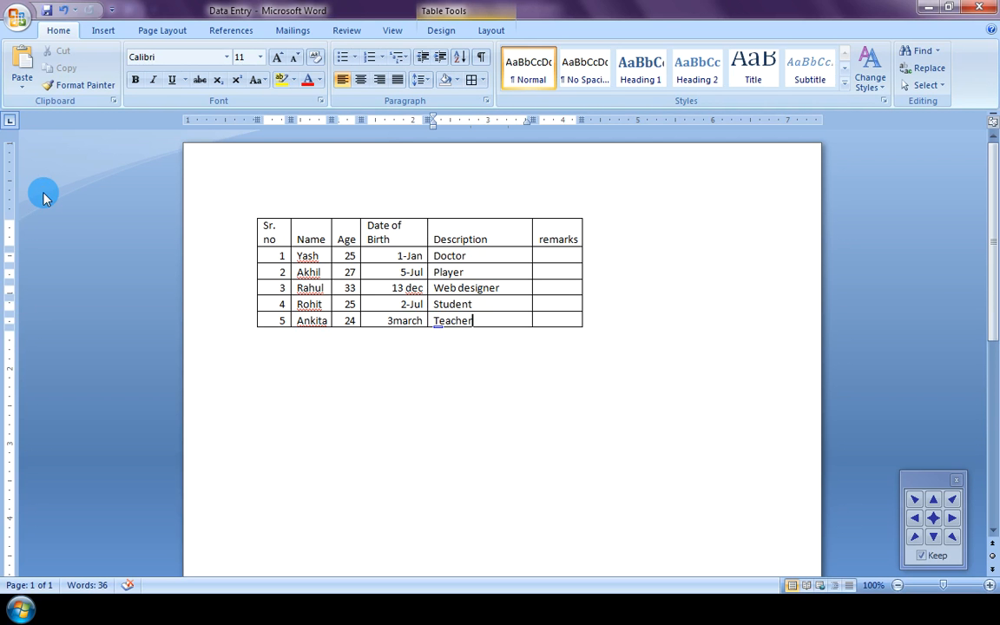
pyautogui.press('super+Tab')
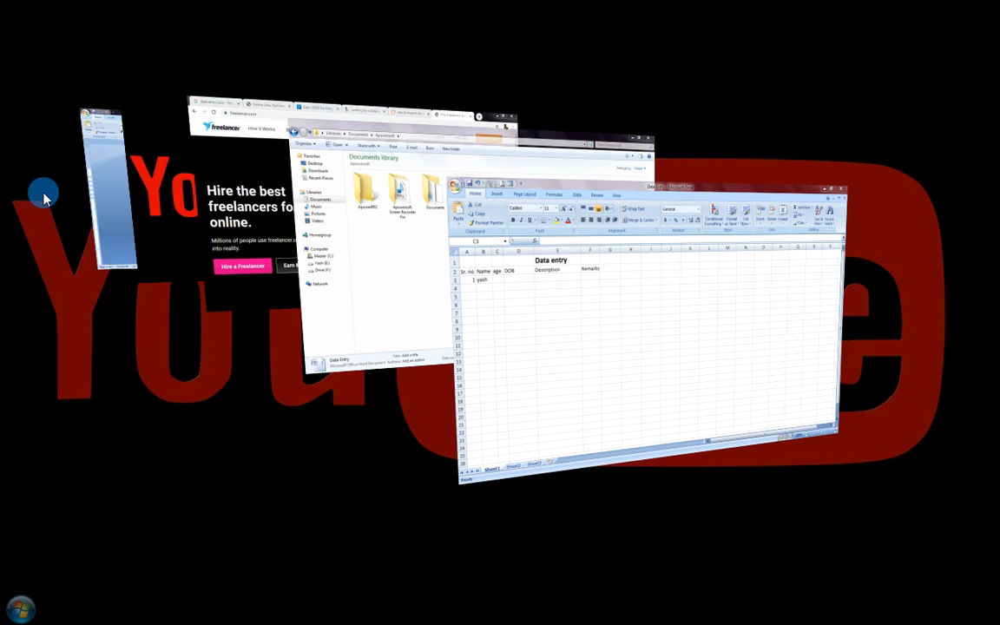
pyautogui.press('super+Tab')
pyautogui.press('super+Tab')
pyautogui.press('super+Tab')
pyautogui.press('super+Tab')
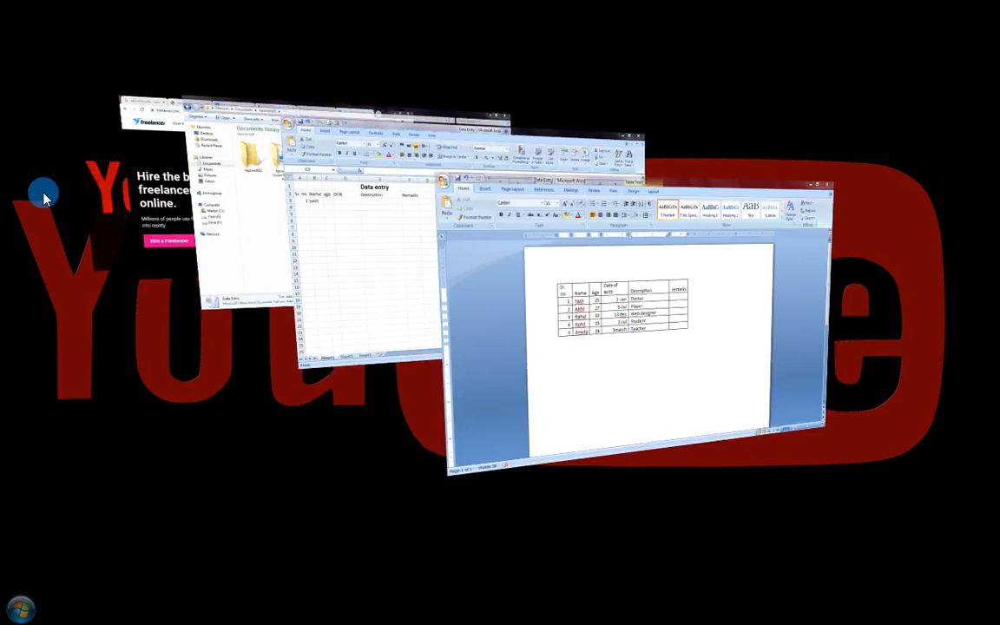
pyautogui.press('super+Tab')
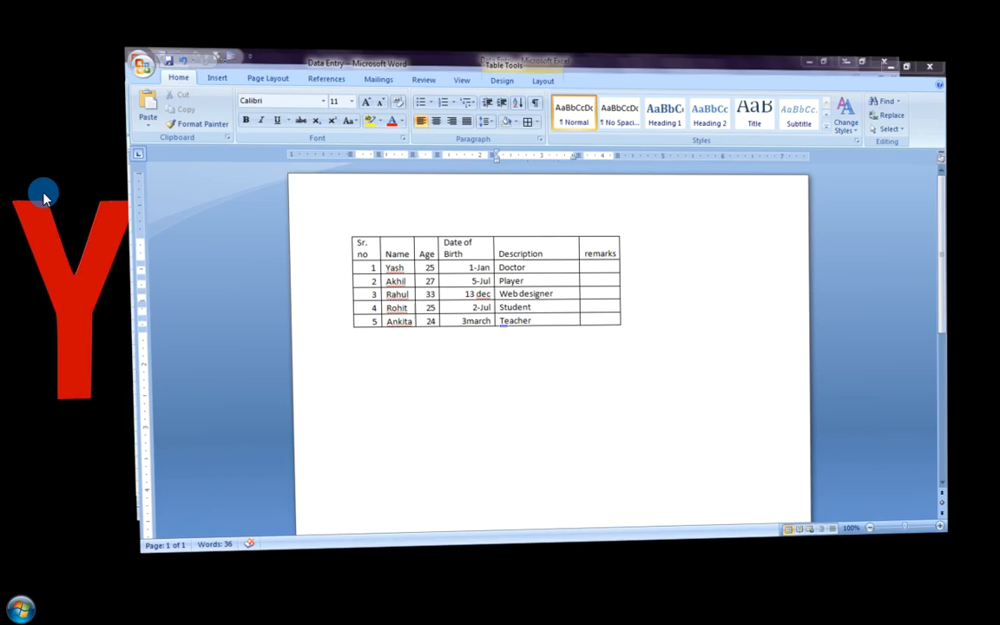
# Step: Complete row 3 with the age 25, the person's date of birth and the description "Doctor"
pyautogui.write('25')
pyautogui.press('Tab')
pyautogui.write('1-jan')
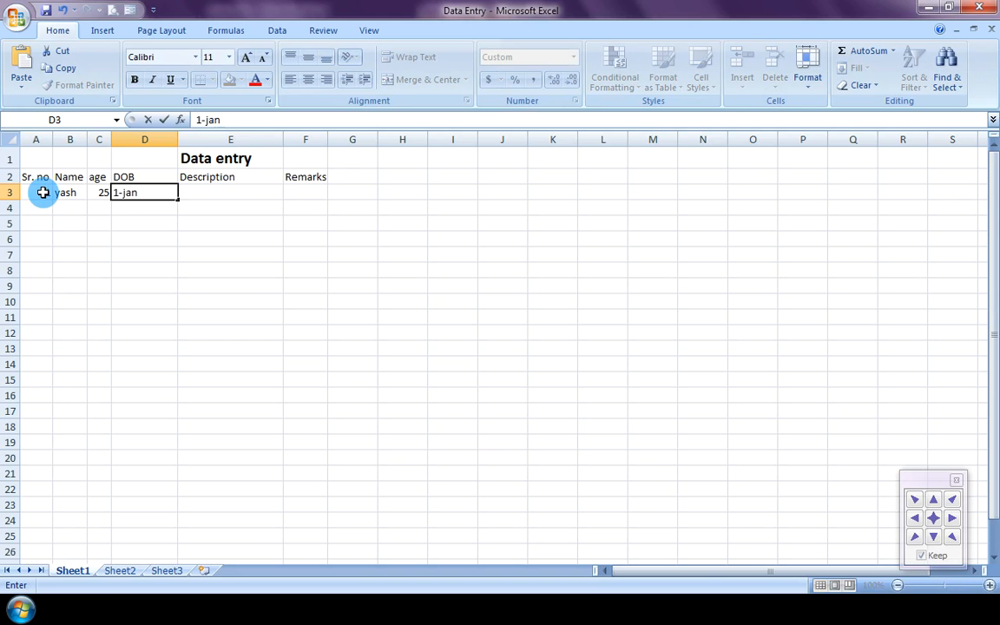
pyautogui.press('Tab')
pyautogui.write('Docto')
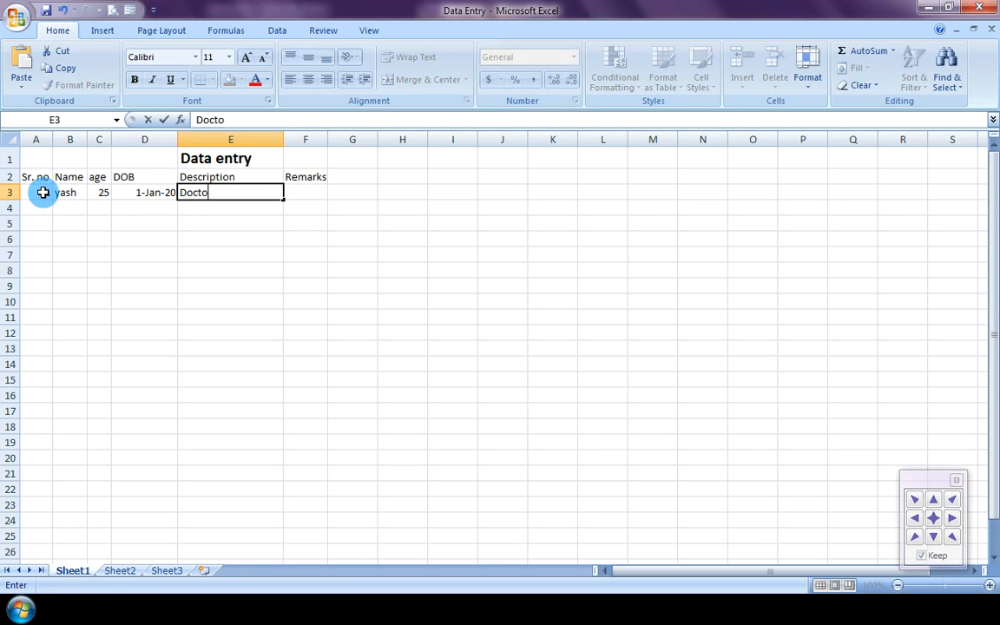
pyautogui.write('r')
pyautogui.click(337, 255)
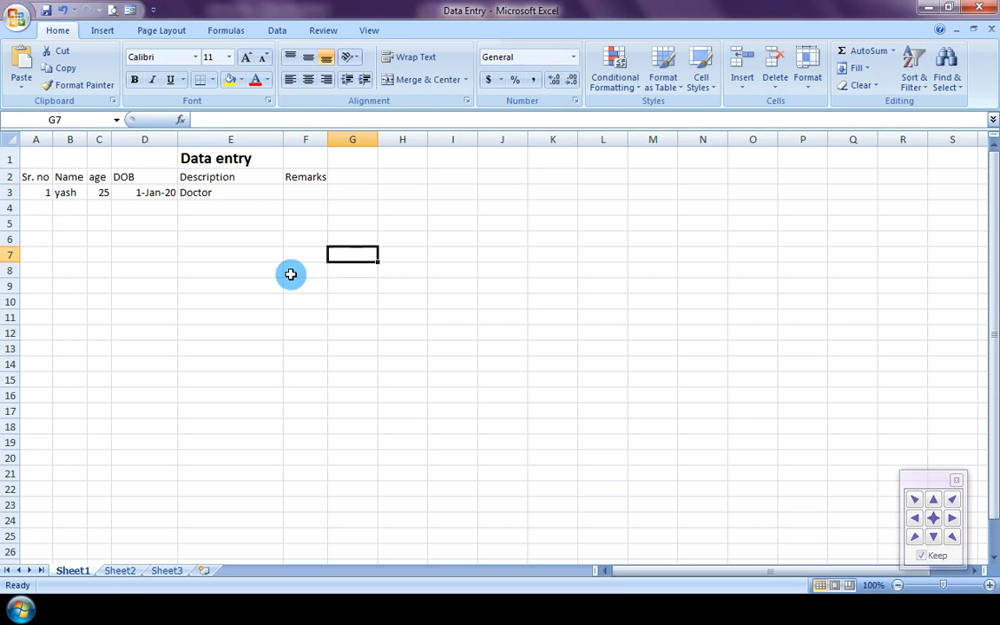
pyautogui.moveTo(41, 192); pyautogui.dragTo(291, 195)
pyautogui.click(396, 194)
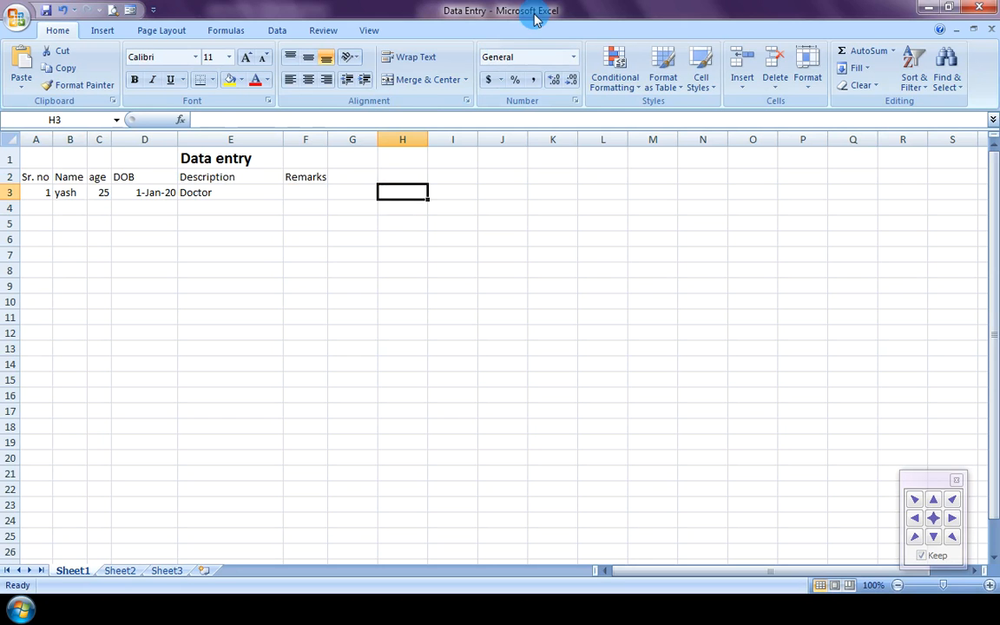
# Step: Arrange the two windows side by side, with the Excel workbook on the left half and the Word document on the right half
pyautogui.click(915, 518)
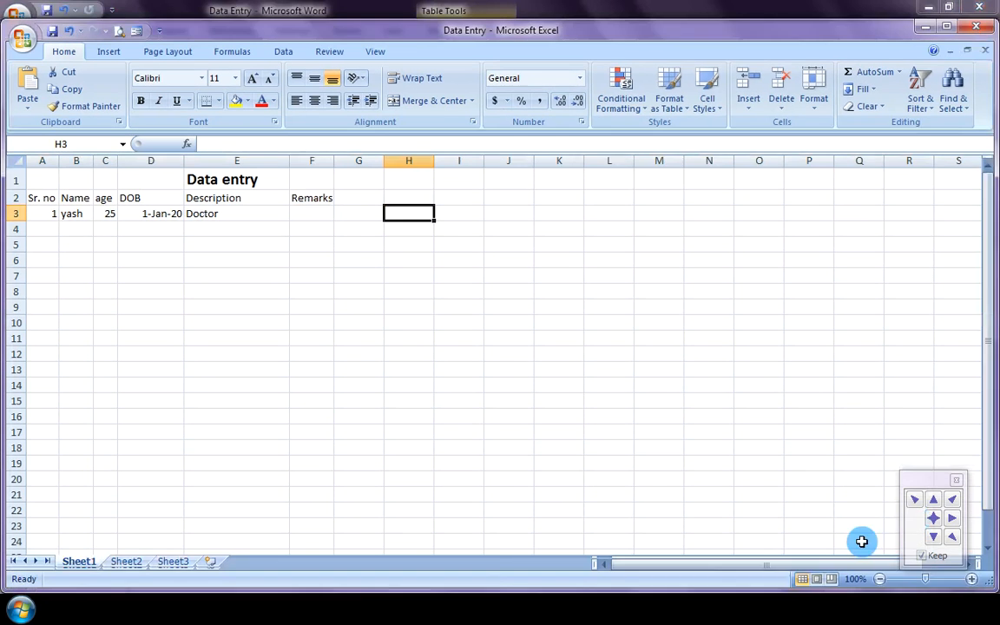
pyautogui.click(270, 241)
pyautogui.click(801, 12)
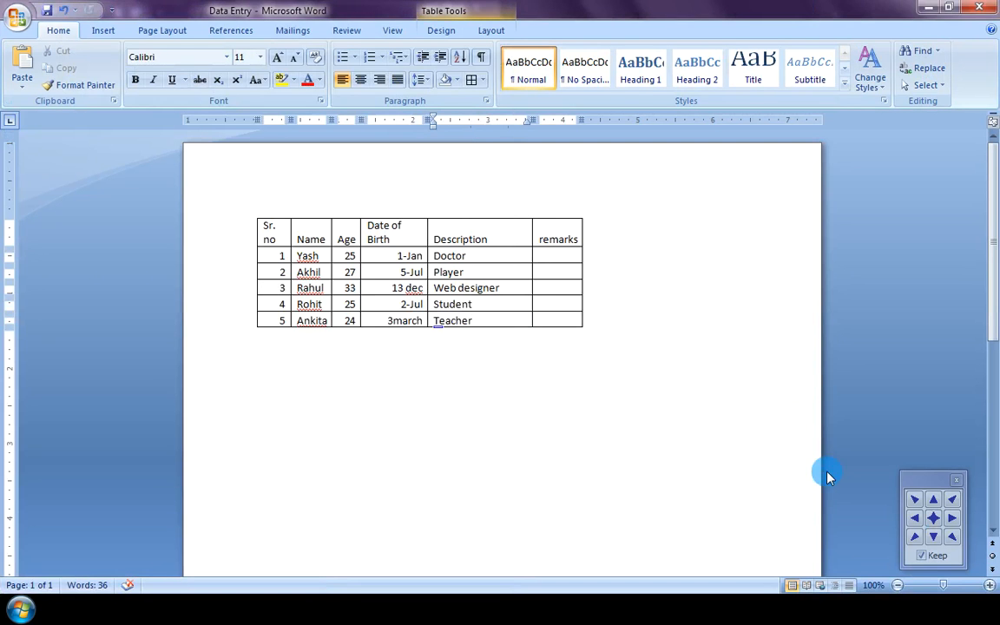
pyautogui.click(954, 517)
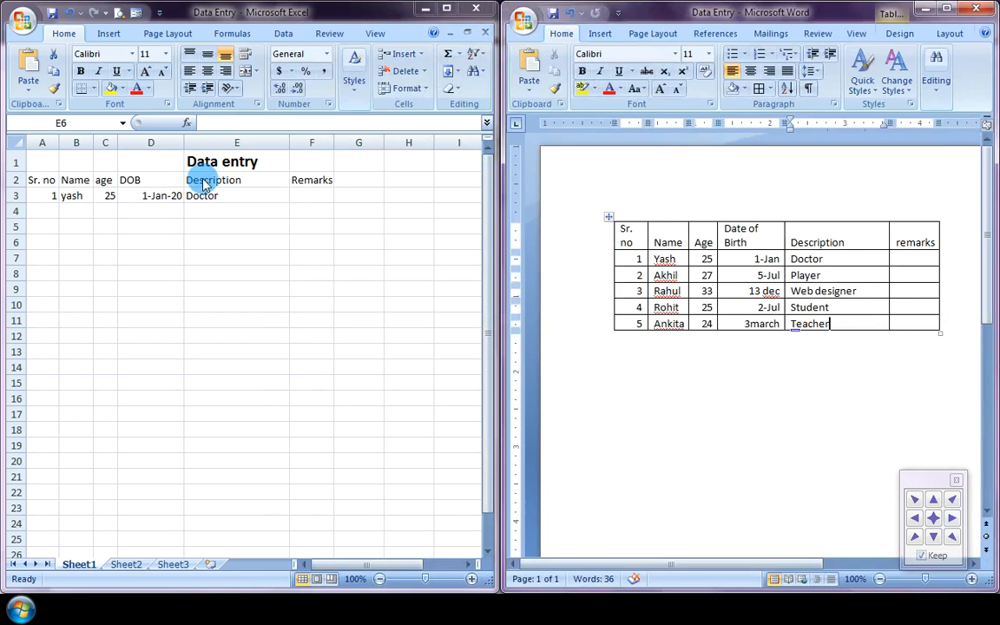
# Step: Enter serial number 2 and the second person's name in cells A4 and B4 of the Excel sheet
pyautogui.click(53, 208)
pyautogui.click(54, 209)
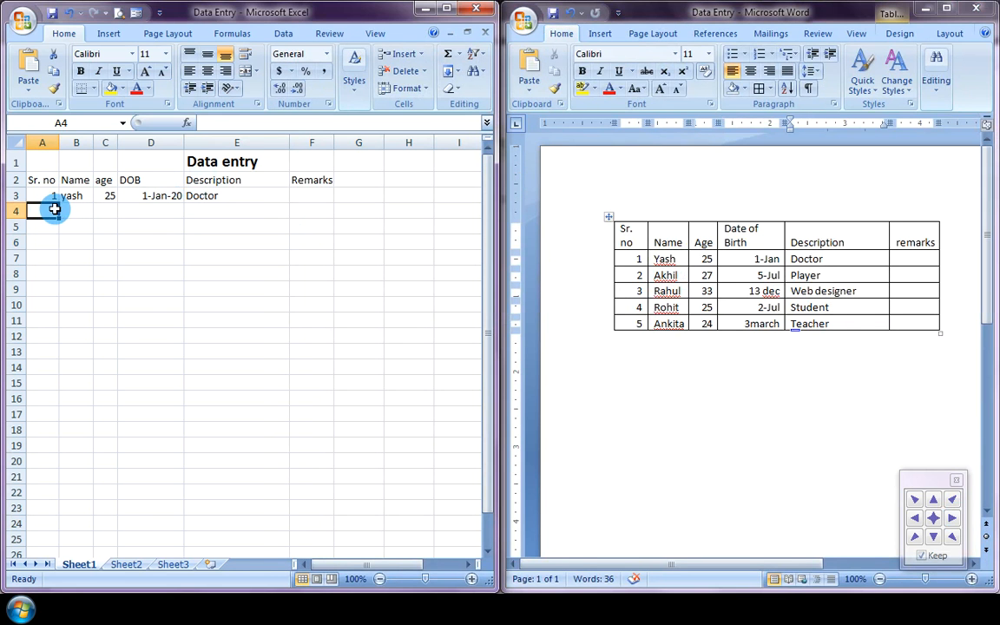
pyautogui.write('2')
pyautogui.press('Tab')
pyautogui.write('Akhil')
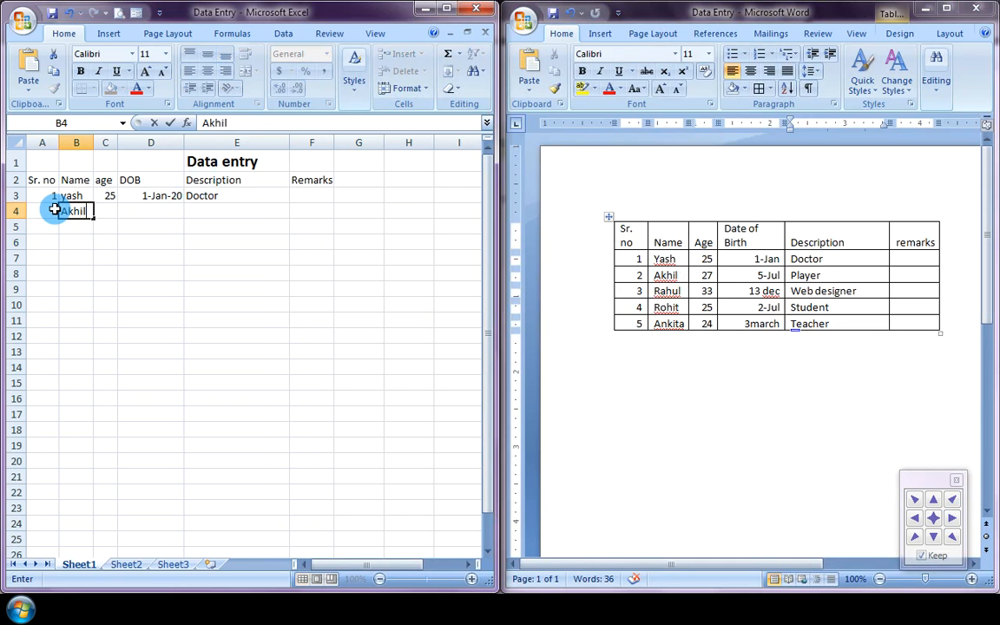
pyautogui.press('Tab')
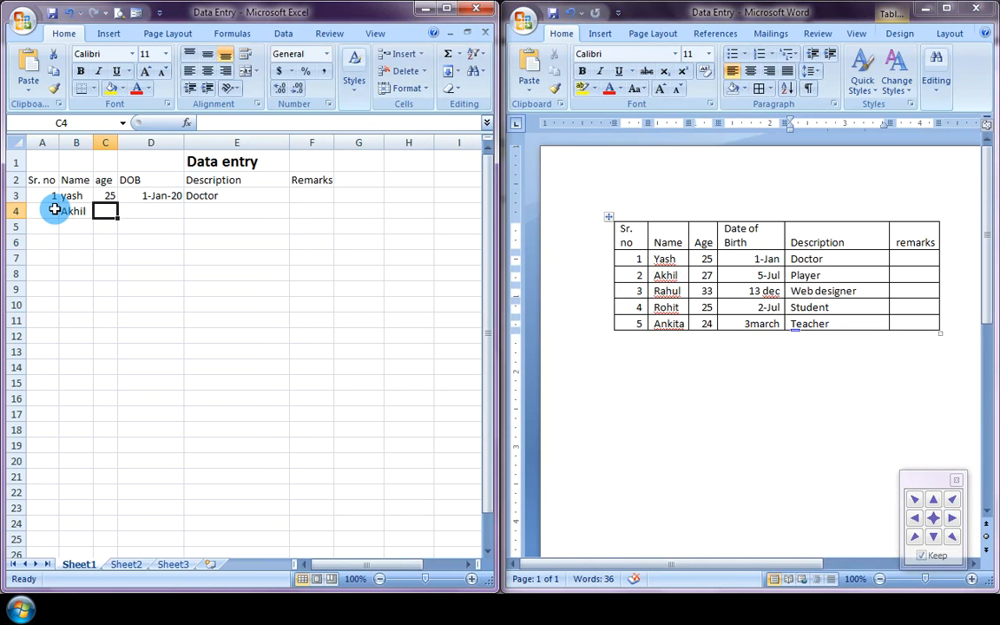
# Step: Complete row 4 with the age 27, the person's date of birth and the description "Player"
pyautogui.write('27')
pyautogui.press('Tab')
pyautogui.write('5-')
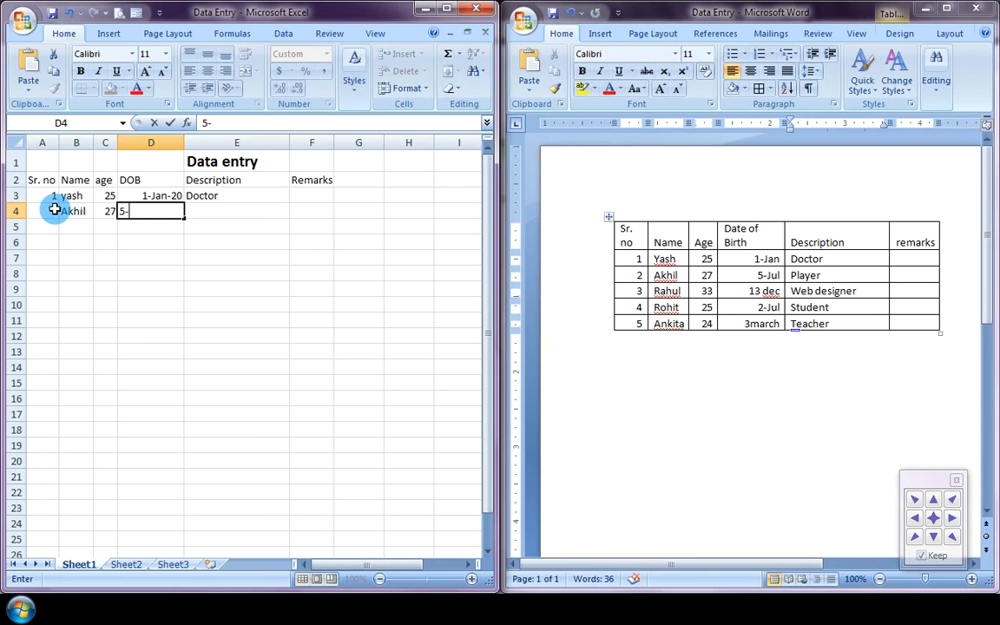
pyautogui.write('Jul')
pyautogui.press('Tab')
pyautogui.write('Player')
pyautogui.press('Return')
# Step: Enter serial number 3 and the third person's name in cells A5 and B5
pyautogui.write('3')
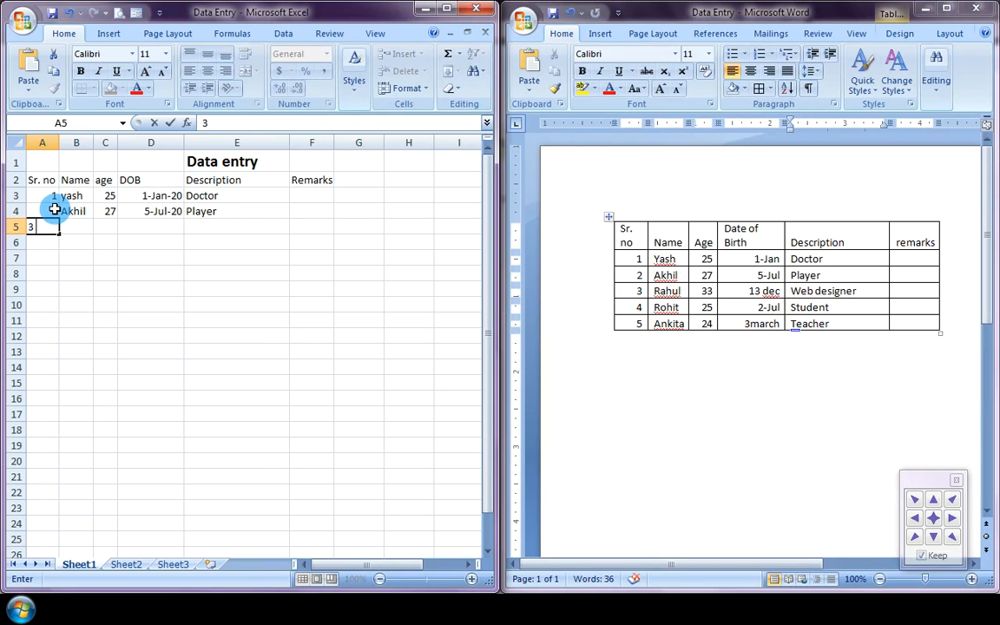
pyautogui.press('Tab')
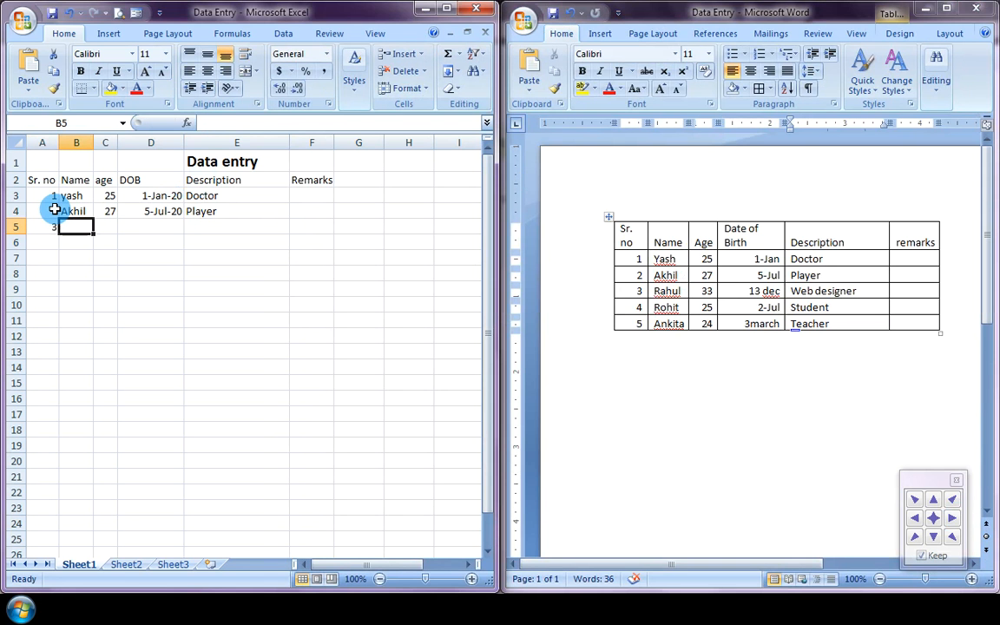
pyautogui.write('Rahul')
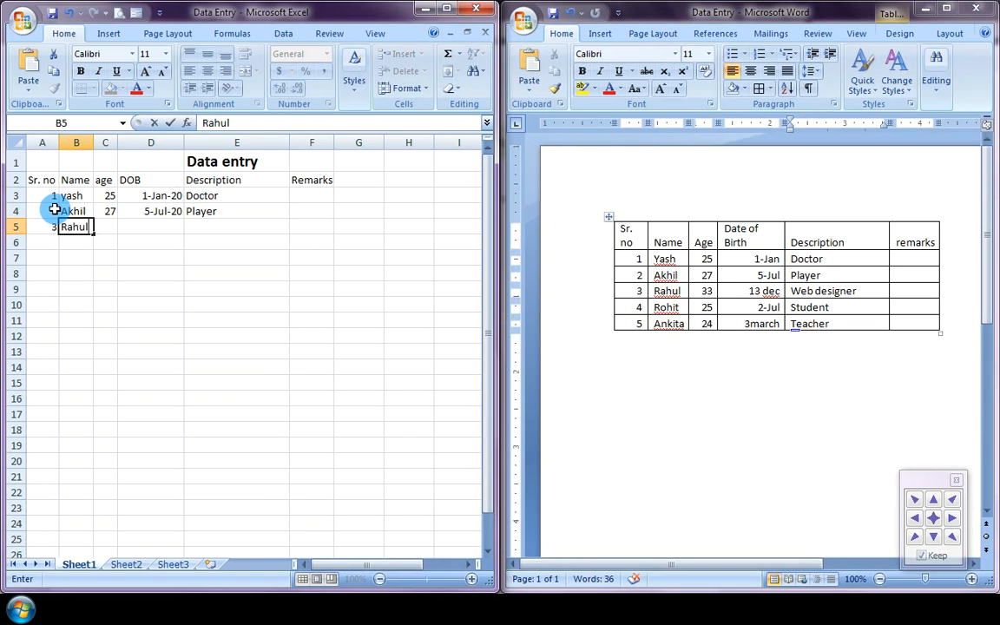
pyautogui.press('Tab')
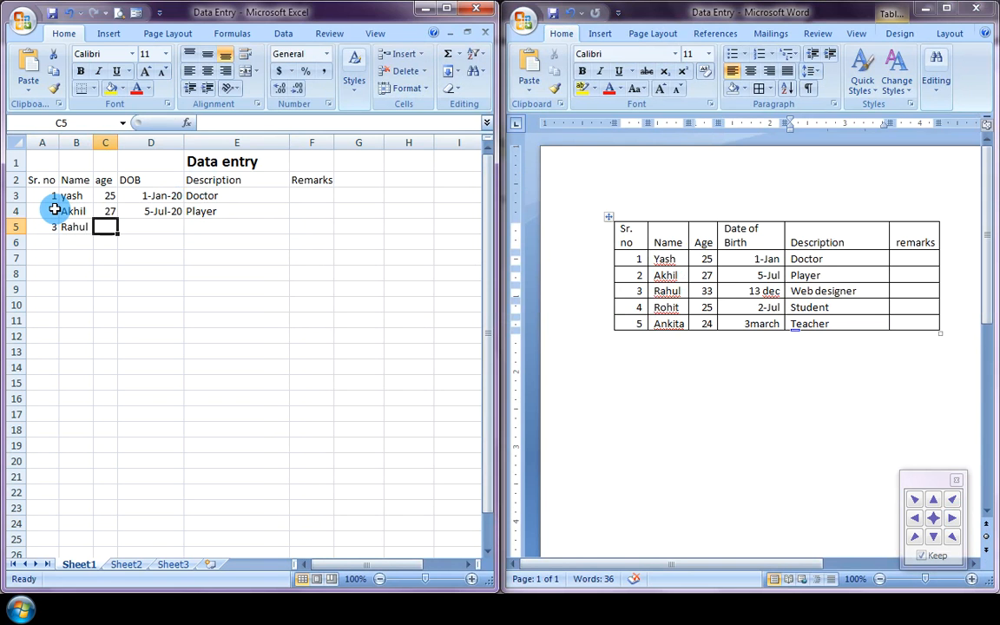
# Step: Set the age of the third record to 33 in cell C5
pyautogui.write('27')
pyautogui.press('Tab')
pyautogui.write('\\')
pyautogui.press('BackSpace')
pyautogui.press('Return')
pyautogui.write('\\')
pyautogui.press('Escape')
pyautogui.press('Up')
pyautogui.press('Up')
pyautogui.press('Down')
pyautogui.press('Right')
pyautogui.press('Right')
pyautogui.write('33')
pyautogui.press('Tab')
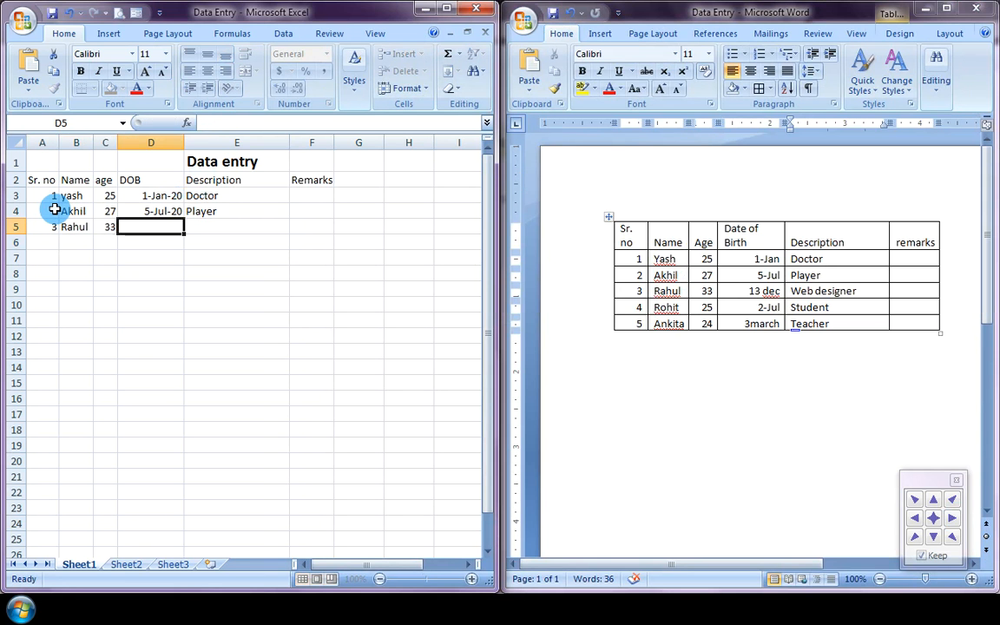
# Step: Complete row 5 with the person's date of birth and the description "web designer"
pyautogui.write('13 dec')
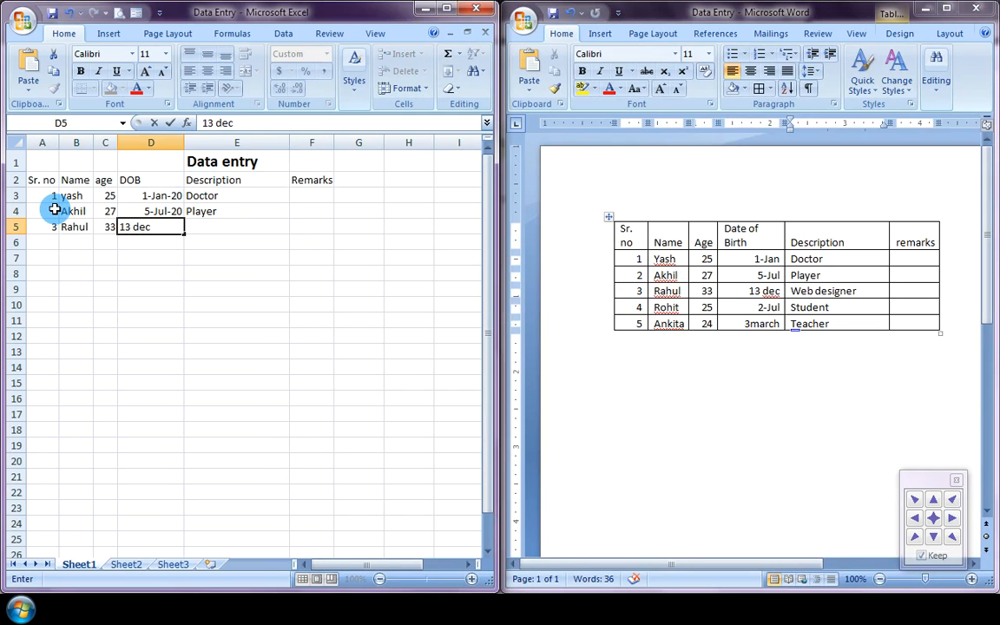
pyautogui.press('Tab')
pyautogui.write('we')
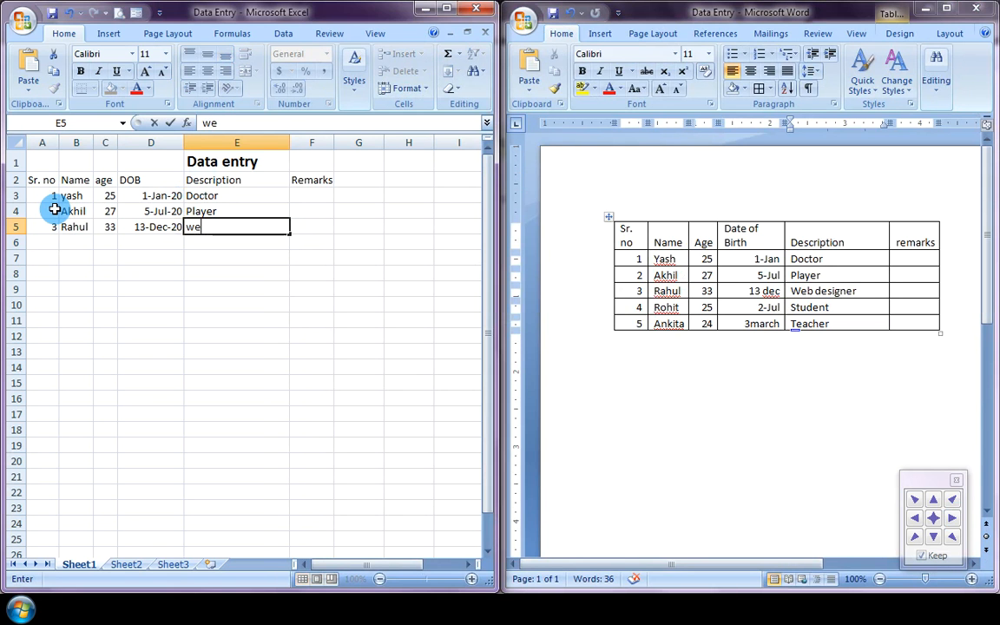
pyautogui.write('bd')
pyautogui.press('BackSpace')
pyautogui.write('designer')
pyautogui.press('Return')
pyautogui.press('Up')
pyautogui.press('Left')
pyautogui.press('Left')
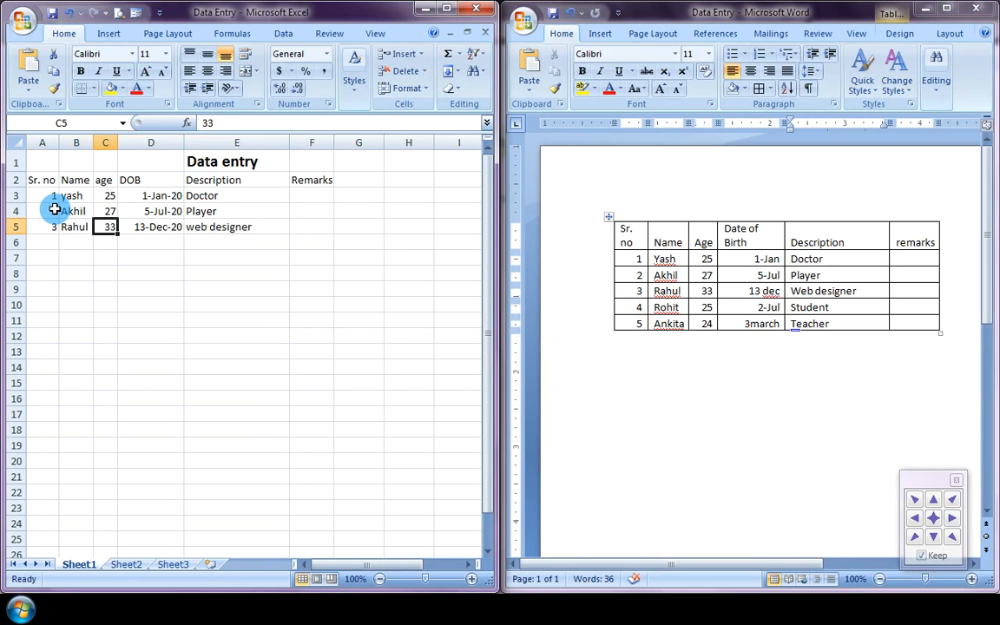
# Step: Compare the three records entered in the Excel sheet with the first three records of the Word table
pyautogui.moveTo(44, 196); pyautogui.dragTo(233, 224)
pyautogui.click(635, 259)
pyautogui.moveTo(635, 258); pyautogui.dragTo(821, 290)
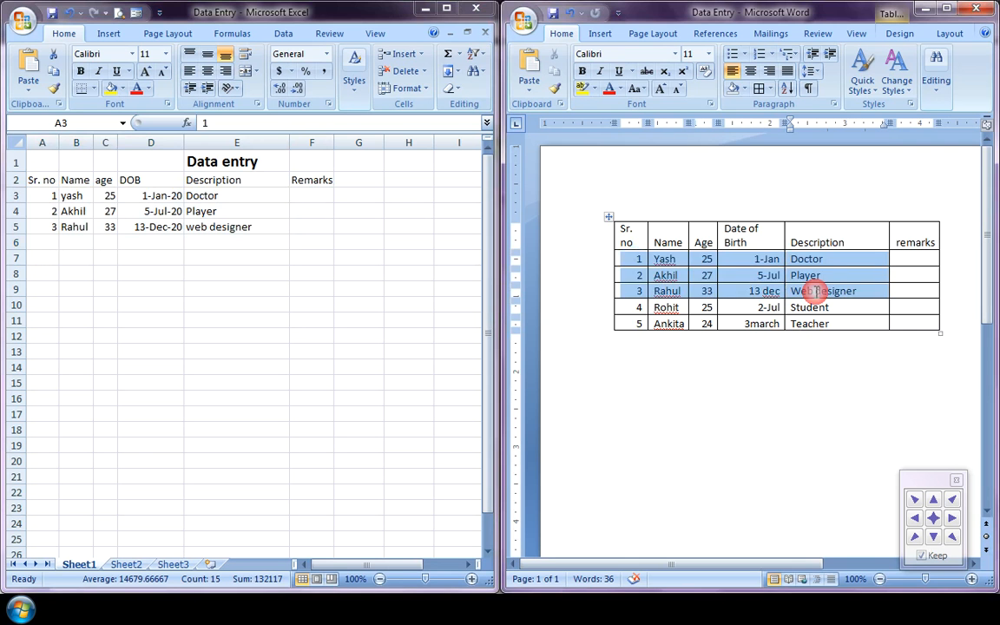
pyautogui.click(802, 307)
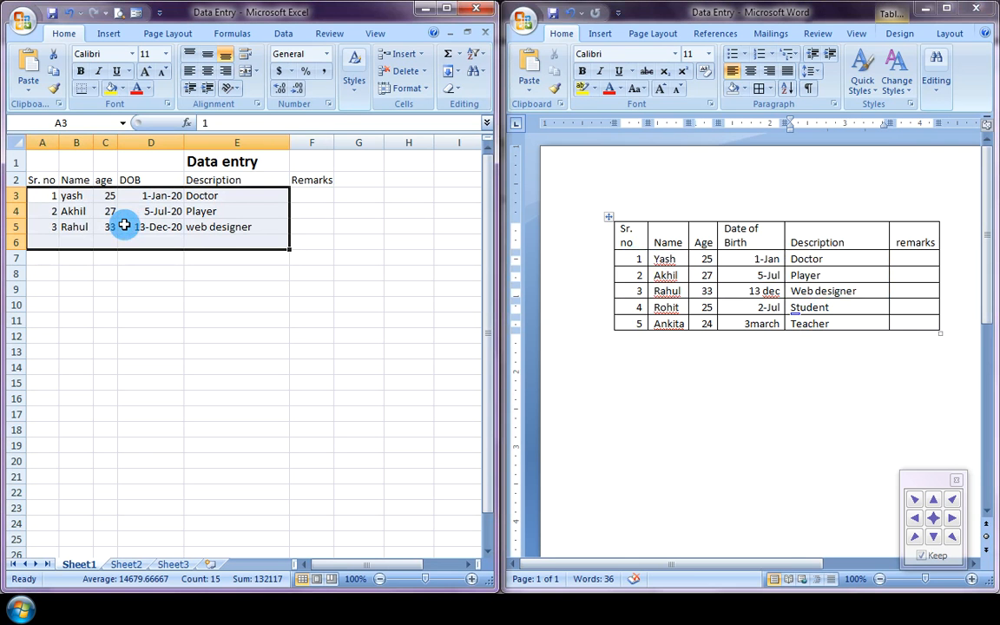
pyautogui.click(246, 255)
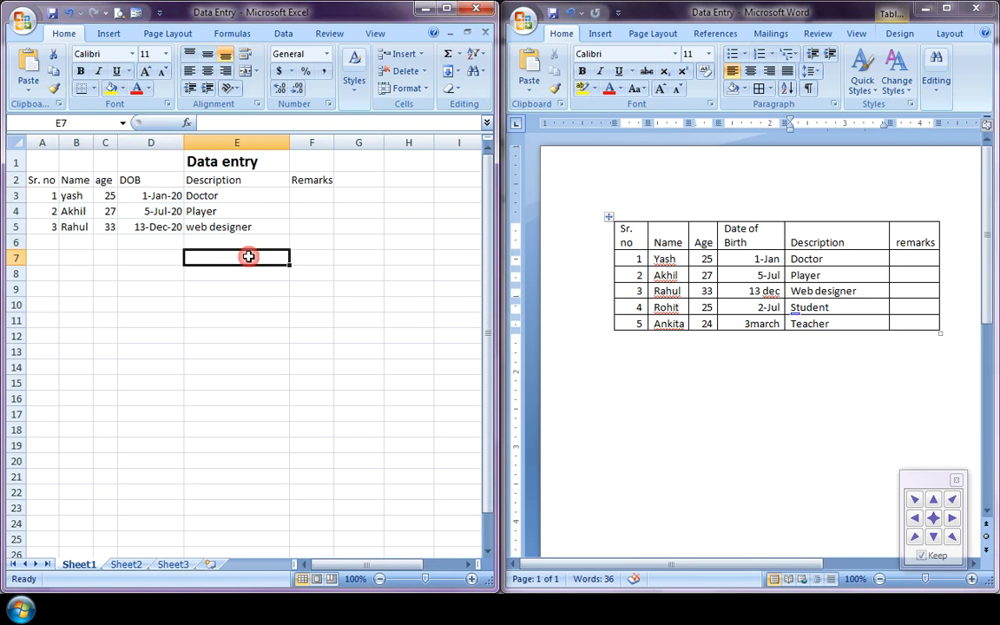
pyautogui.click(292, 244)
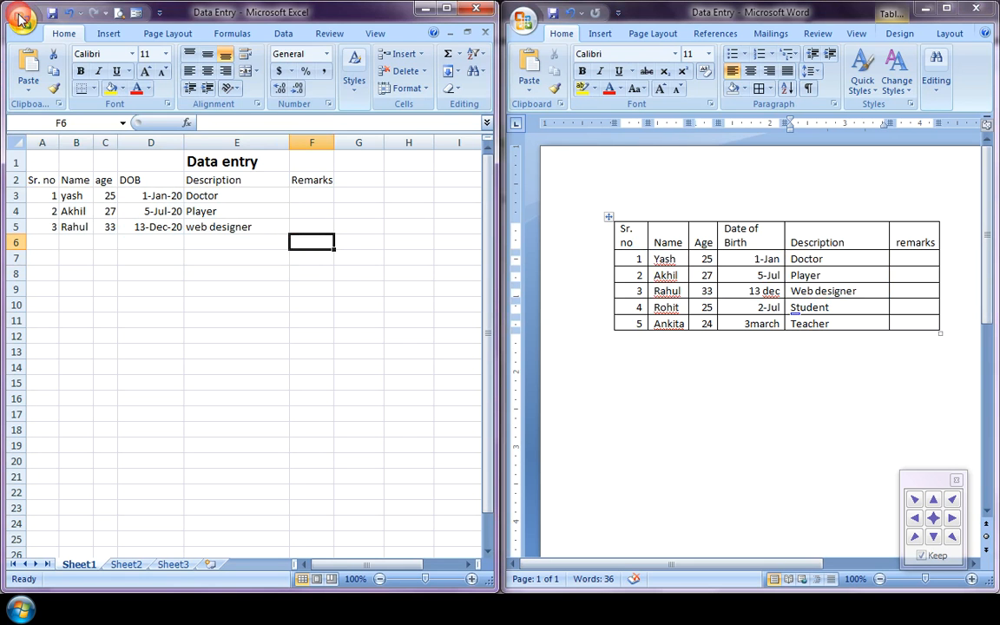
# Step: Open Excel's Quick Access Toolbar customization and remove the Form command from the toolbar
pyautogui.click(19, 17)
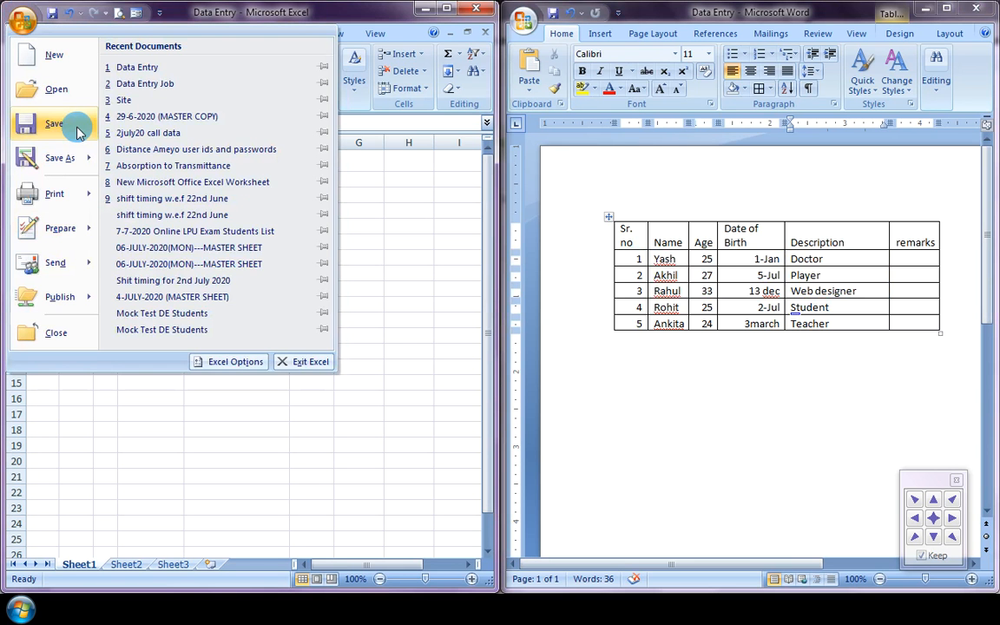
pyautogui.click(217, 363)
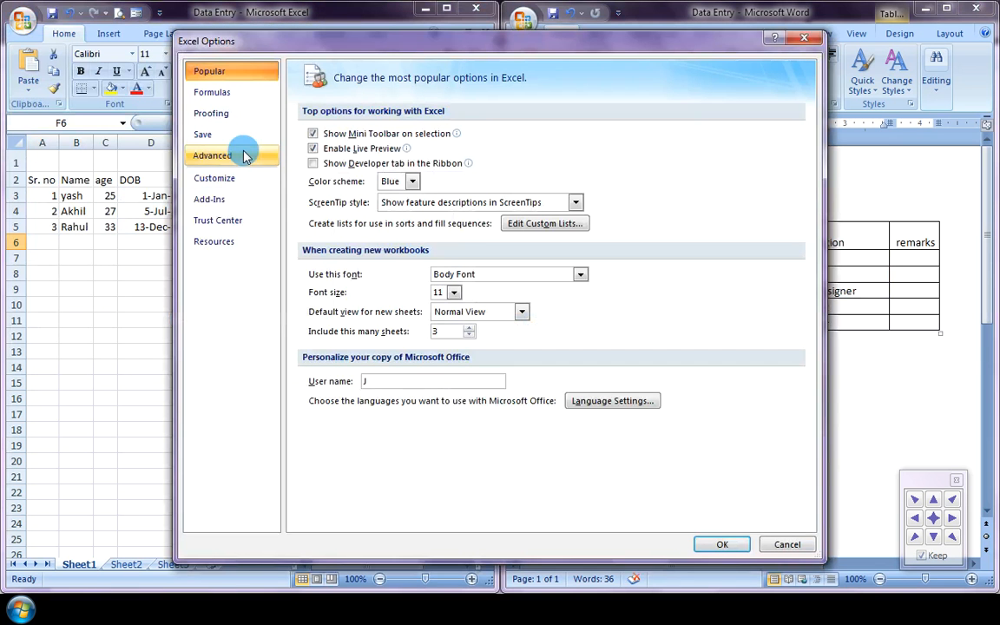
pyautogui.click(217, 182)
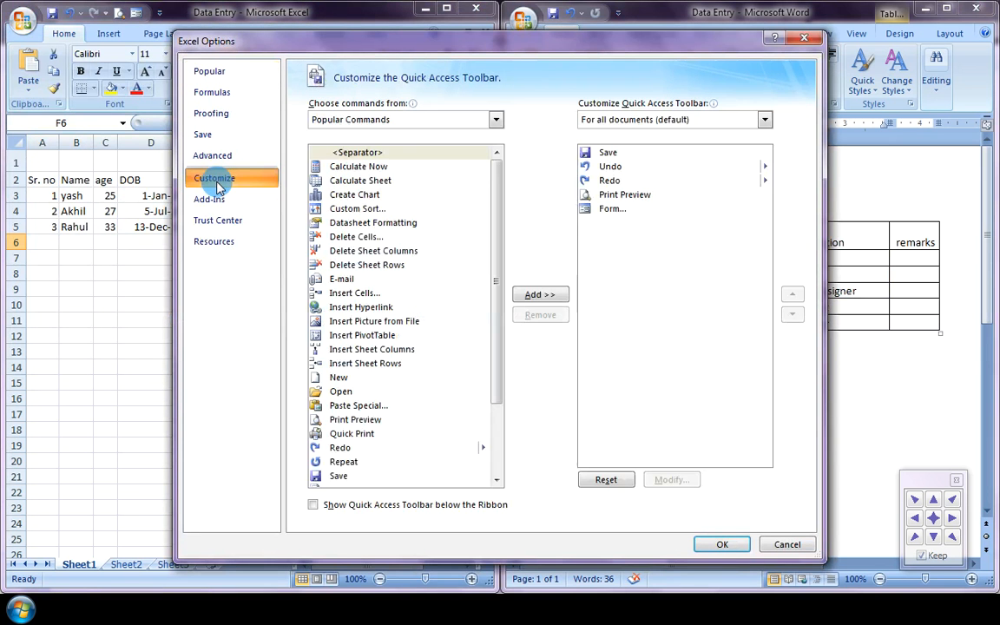
pyautogui.scroll(-2, 462, 308)
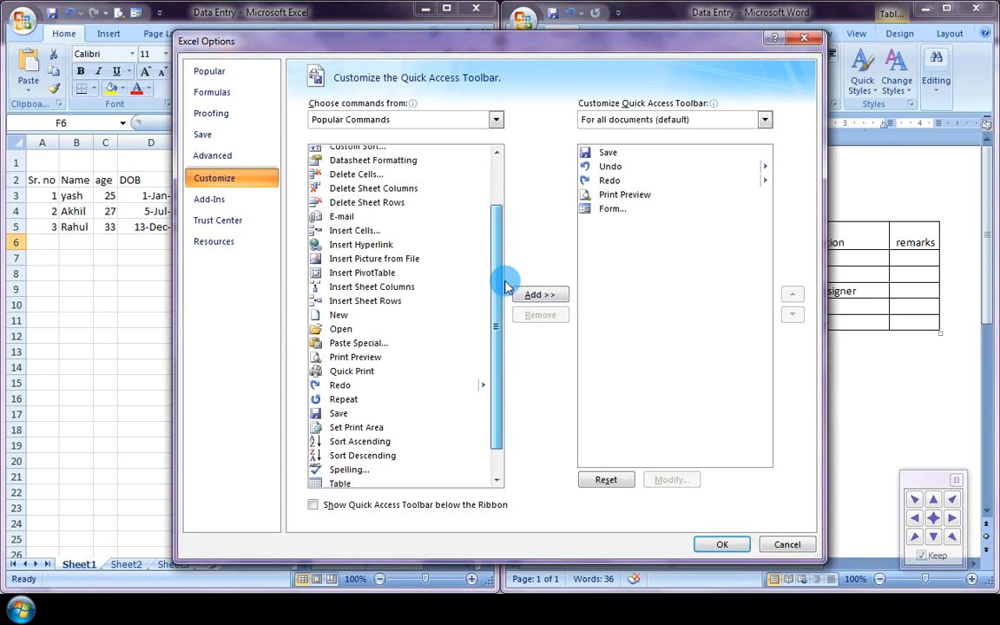
pyautogui.click(598, 211)
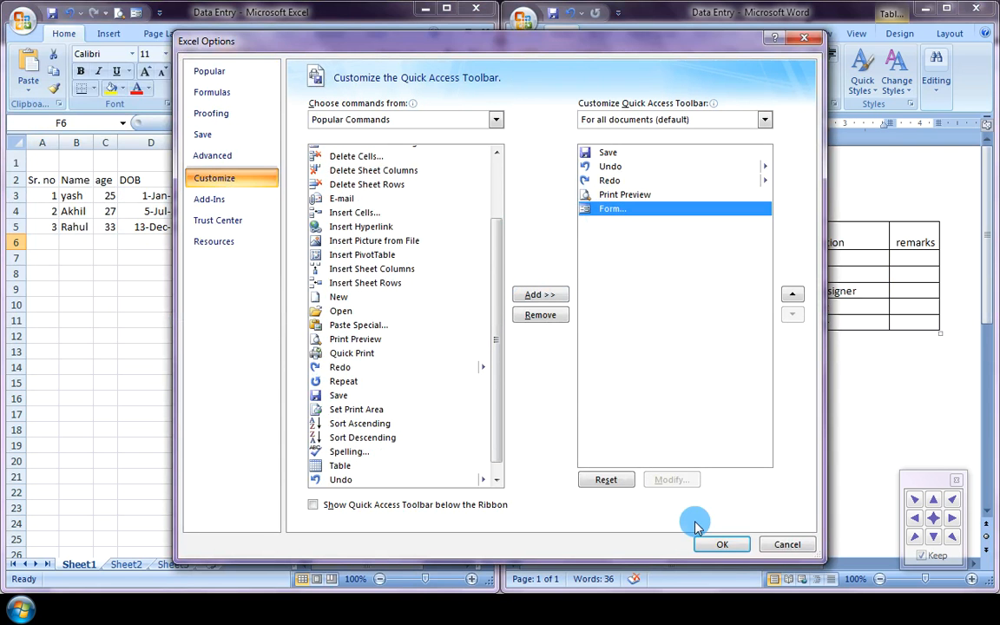
pyautogui.click(541, 315)
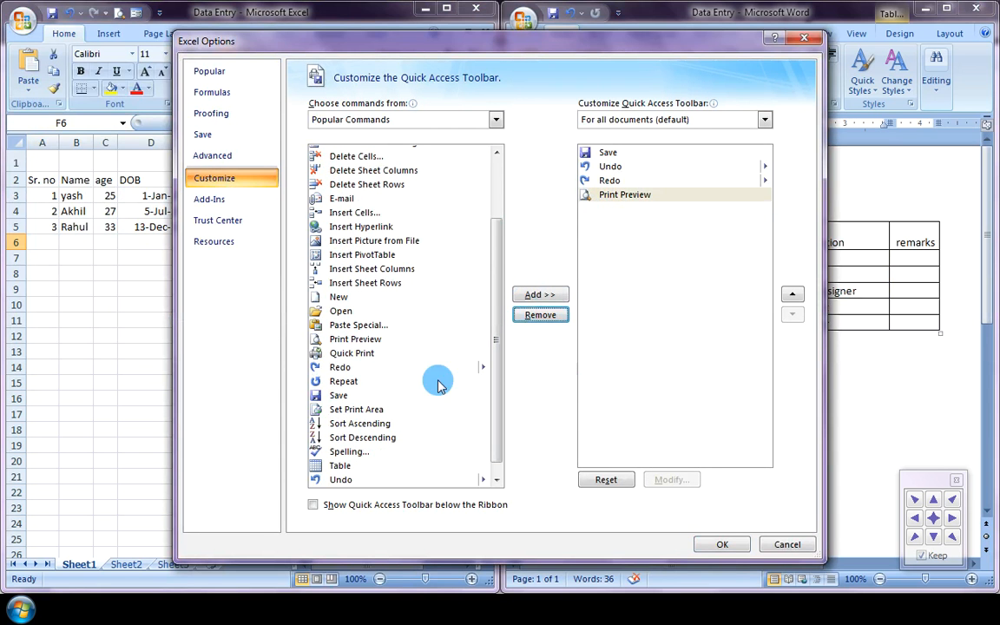
# Step: Add the Form command from All Commands to the Quick Access Toolbar and apply the options
pyautogui.click(438, 119)
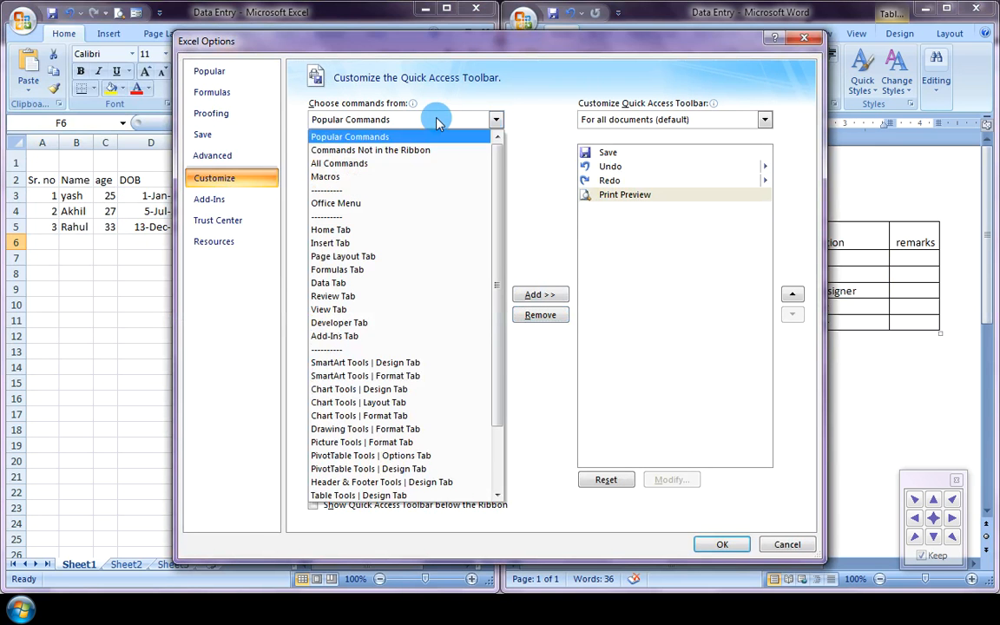
pyautogui.click(365, 164)
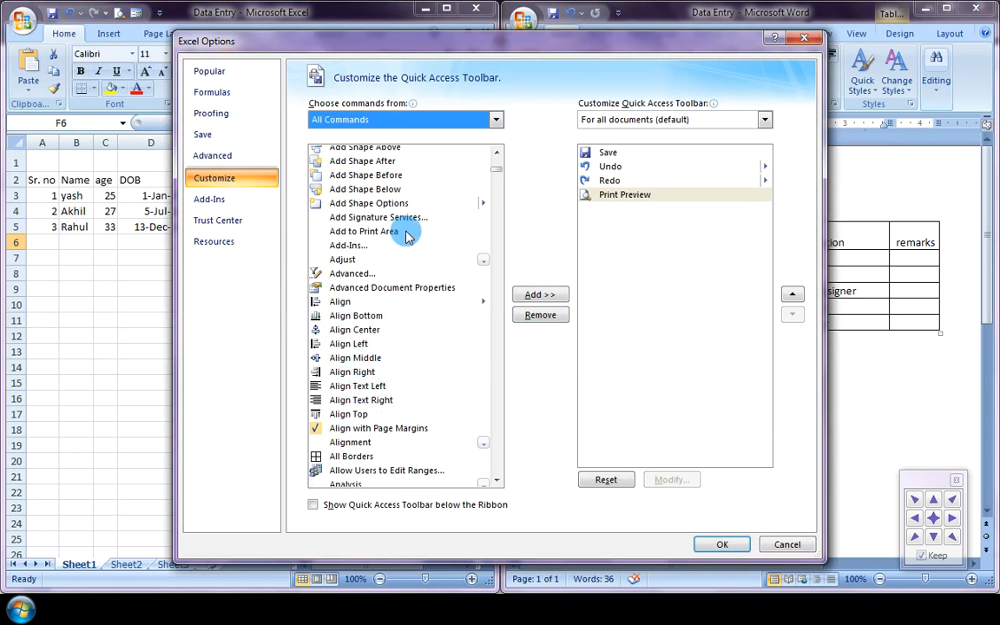
pyautogui.moveTo(502, 172); pyautogui.dragTo(502, 271)
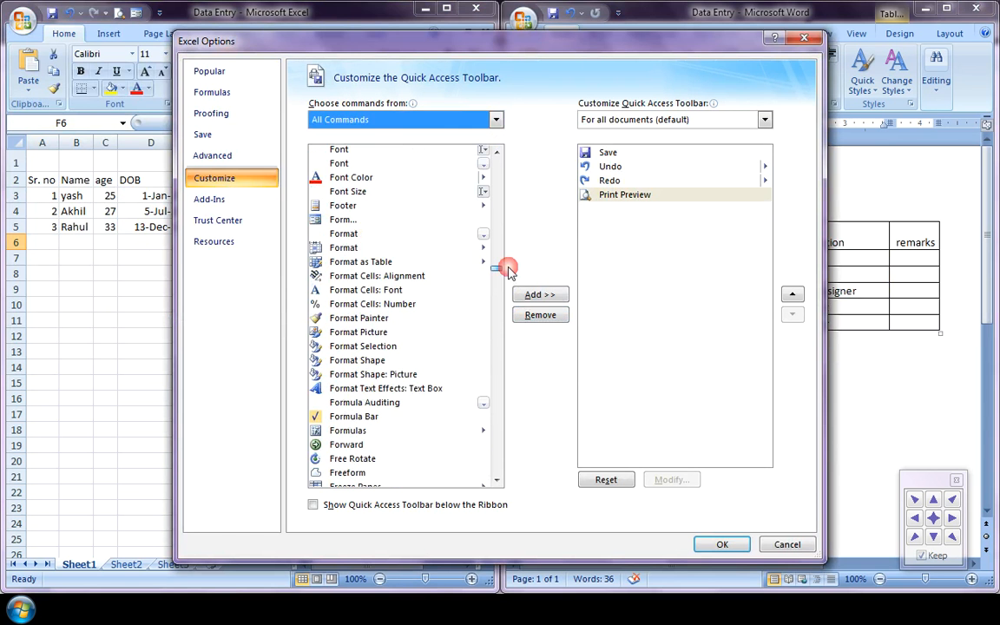
pyautogui.click(343, 223)
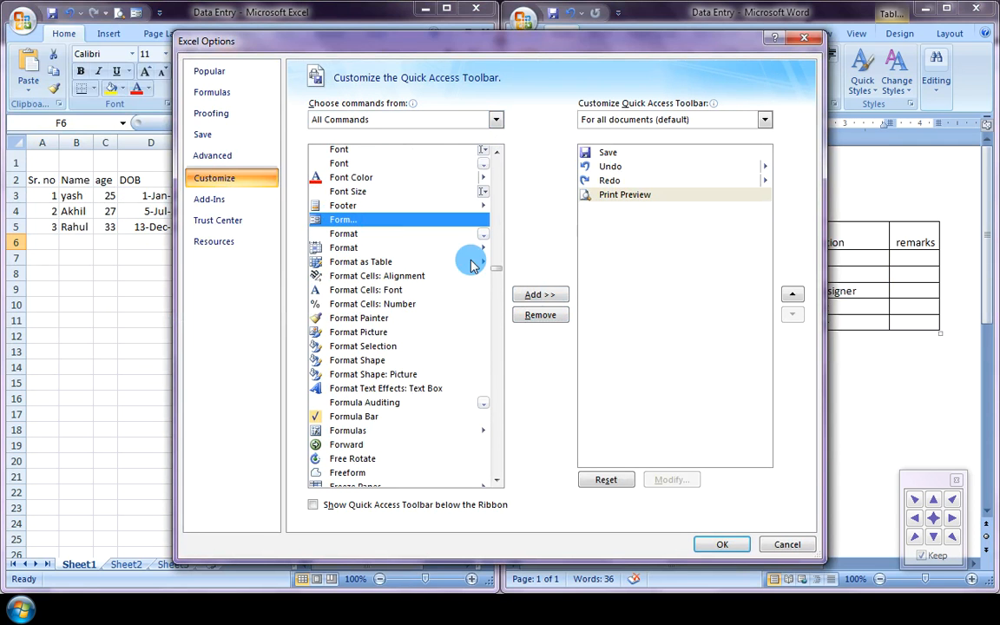
pyautogui.click(538, 295)
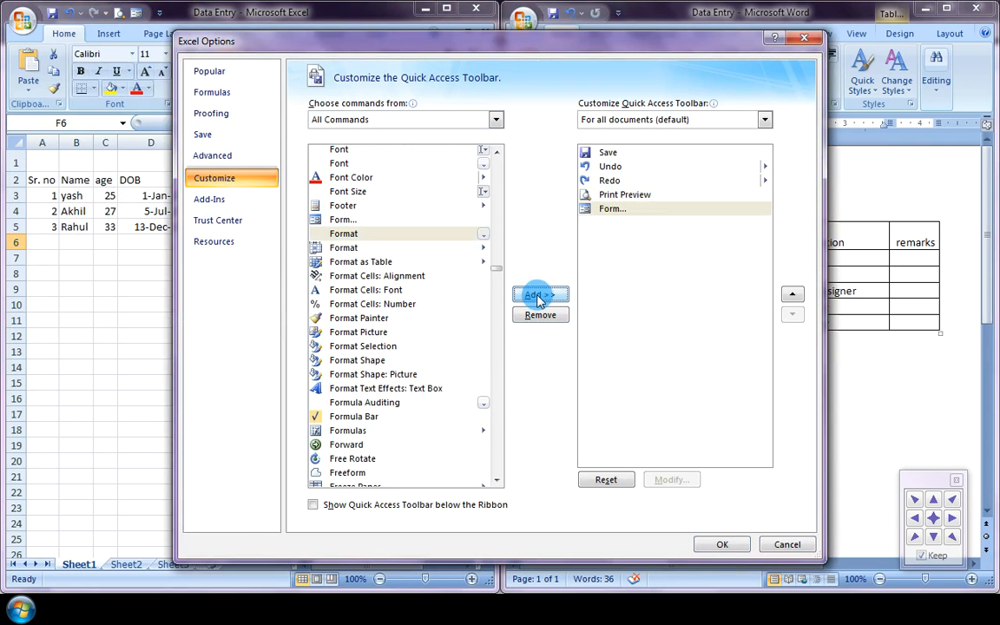
pyautogui.click(643, 211)
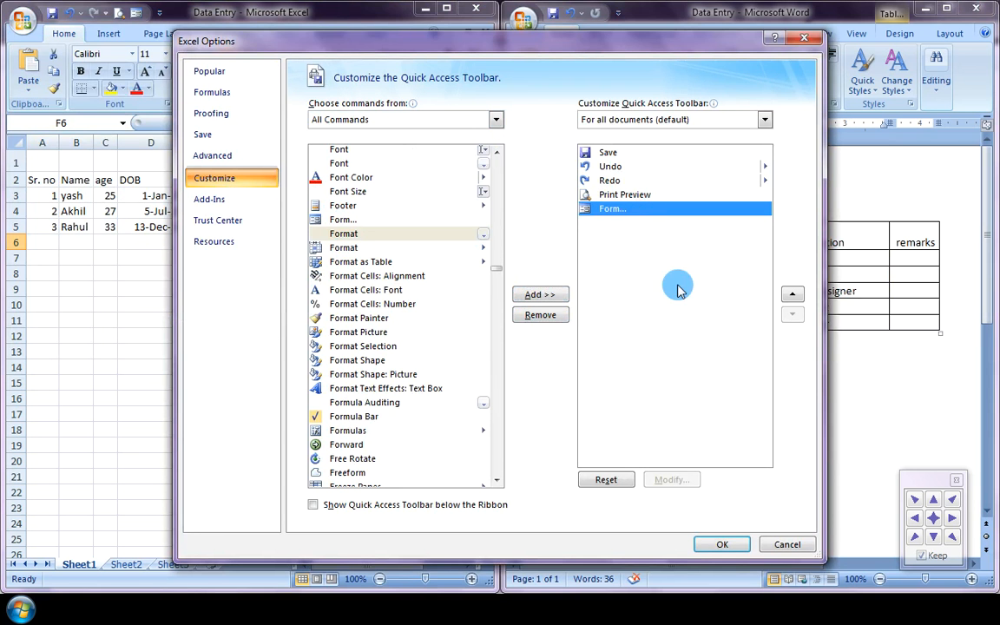
pyautogui.click(723, 545)
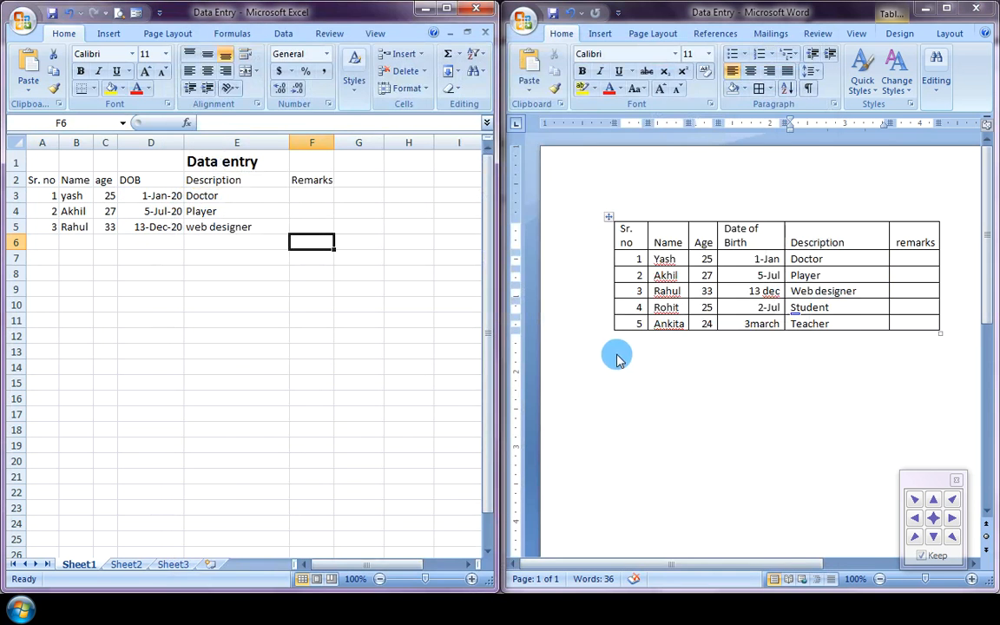
# Step: Delete the three records in rows 3 to 5 below the column headings
pyautogui.click(402, 273)
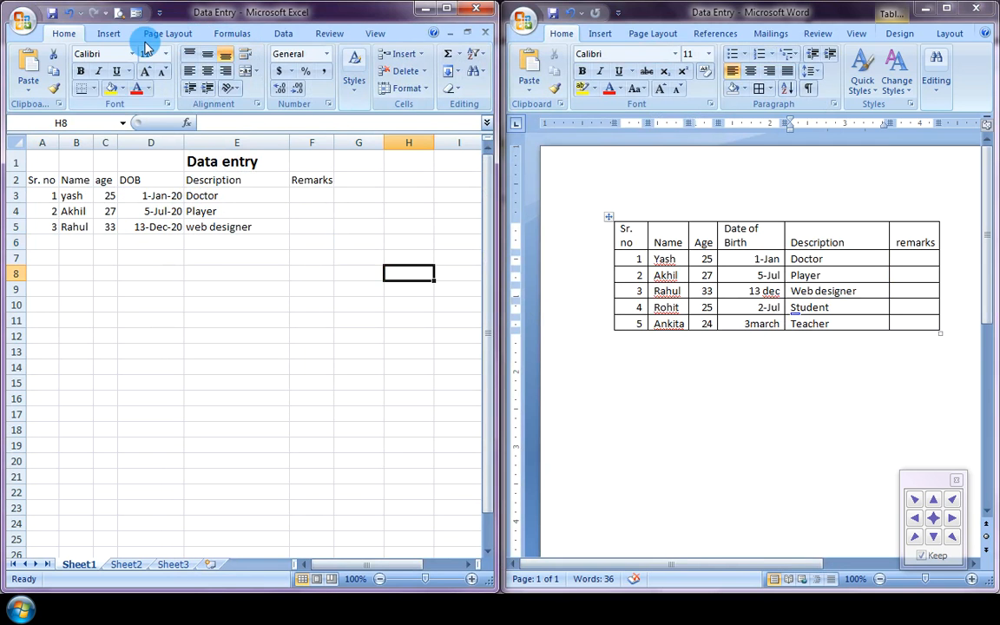
pyautogui.click(180, 273)
pyautogui.moveTo(49, 197); pyautogui.dragTo(261, 227)
pyautogui.press('Delete')
pyautogui.click(286, 301)
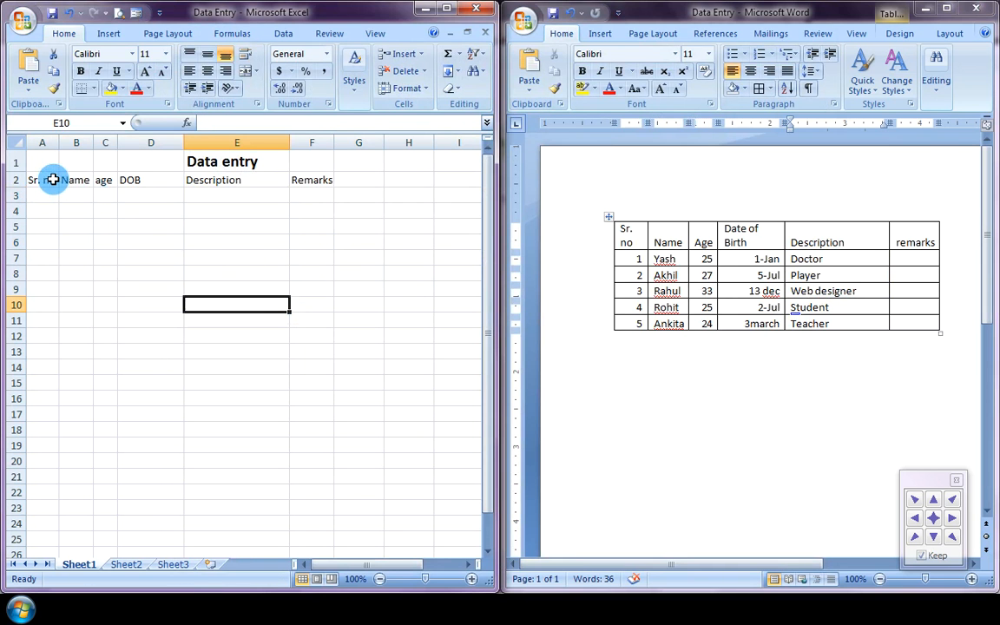
# Step: Open the data entry form for headings A2:F2, using the first row as labels, and place it clear of the Word table
pyautogui.moveTo(42, 180); pyautogui.dragTo(308, 178)
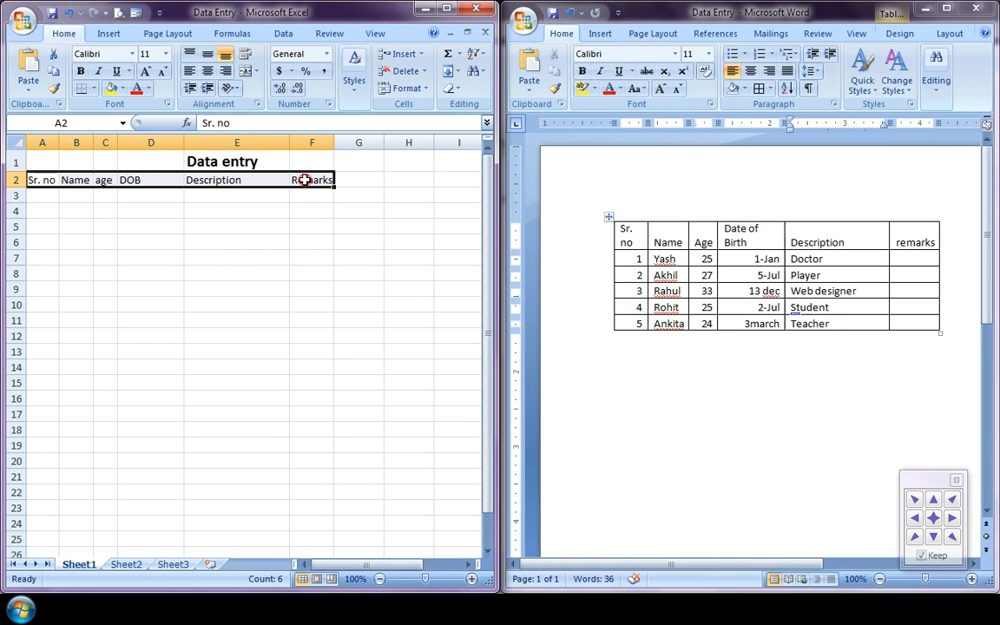
pyautogui.click(134, 12)
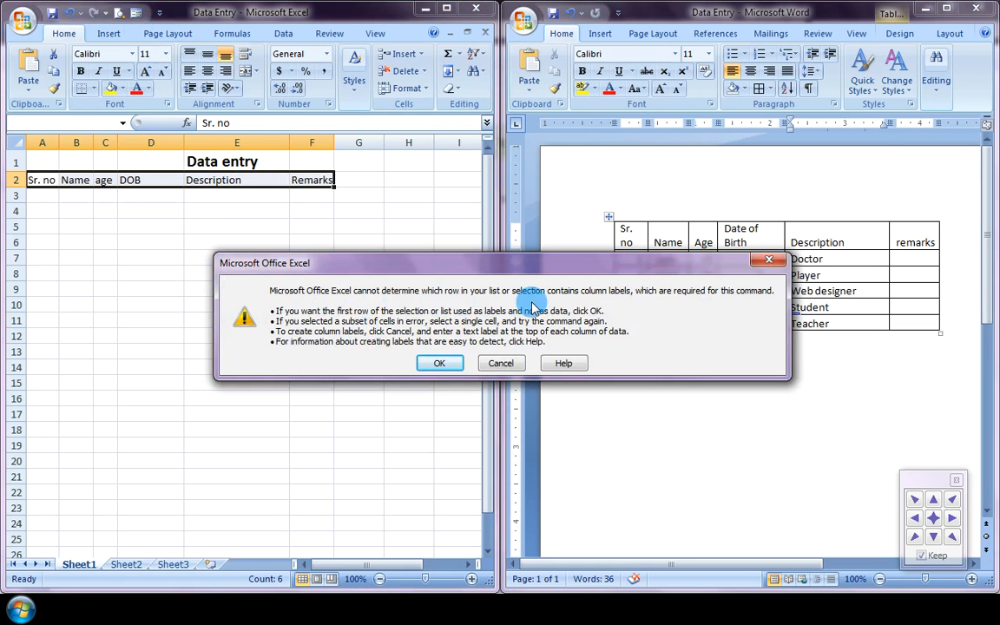
pyautogui.click(437, 364)
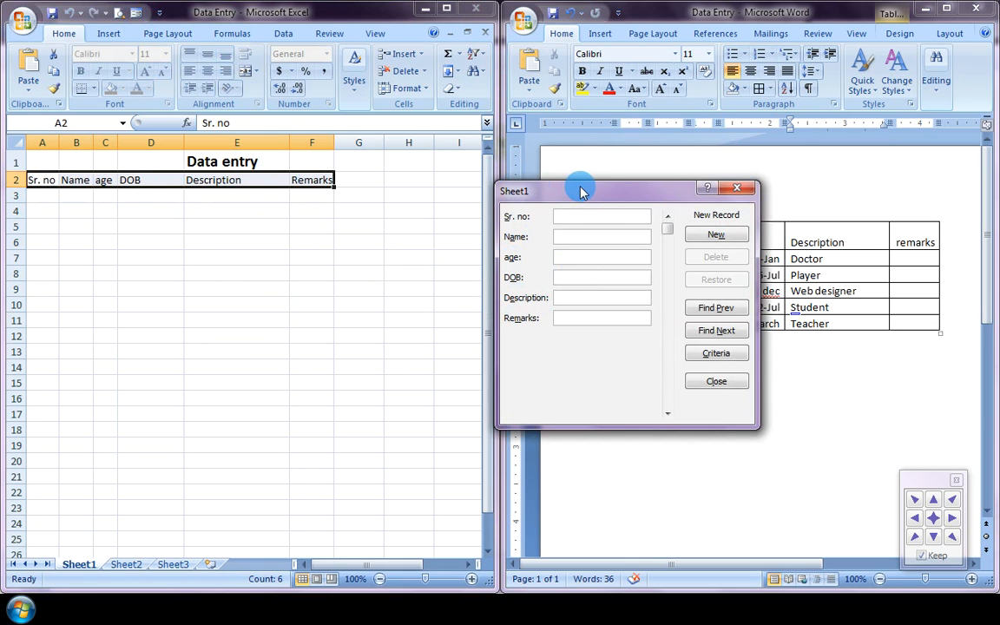
pyautogui.moveTo(585, 194); pyautogui.dragTo(345, 264)
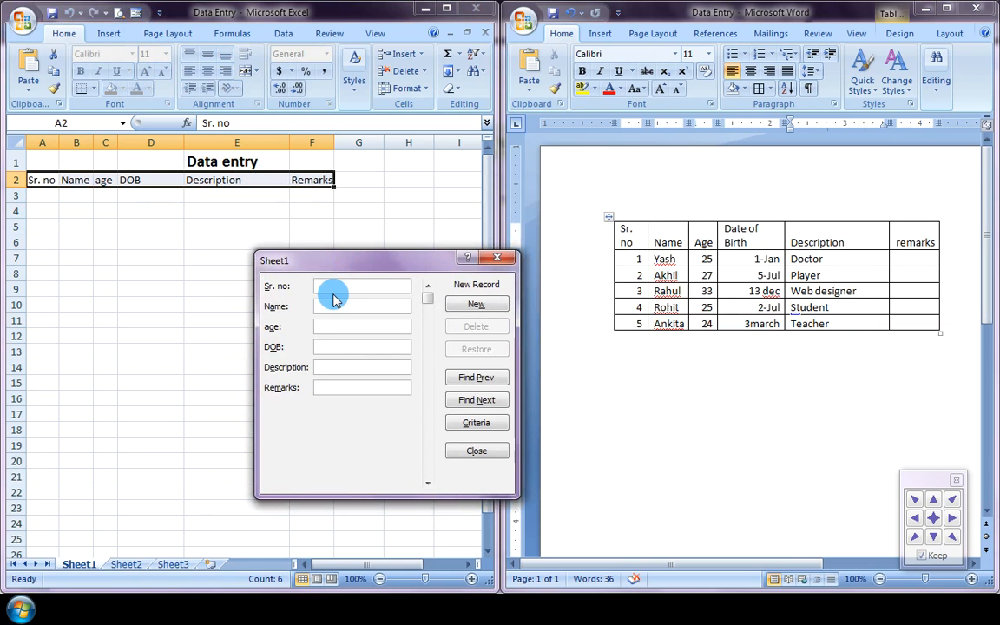
# Step: Enter record 1 from the Word table in the form with the person's name, age 25, date of birth and description Doctor
pyautogui.write('1')
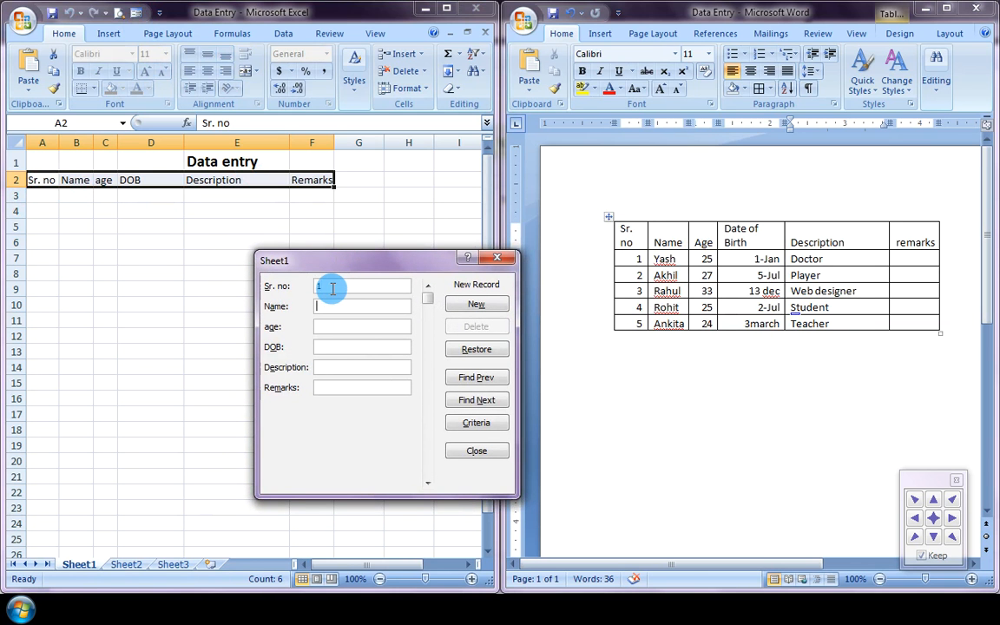
pyautogui.write('yash')
pyautogui.press('Tab')
pyautogui.write('25')
pyautogui.press('Tab')
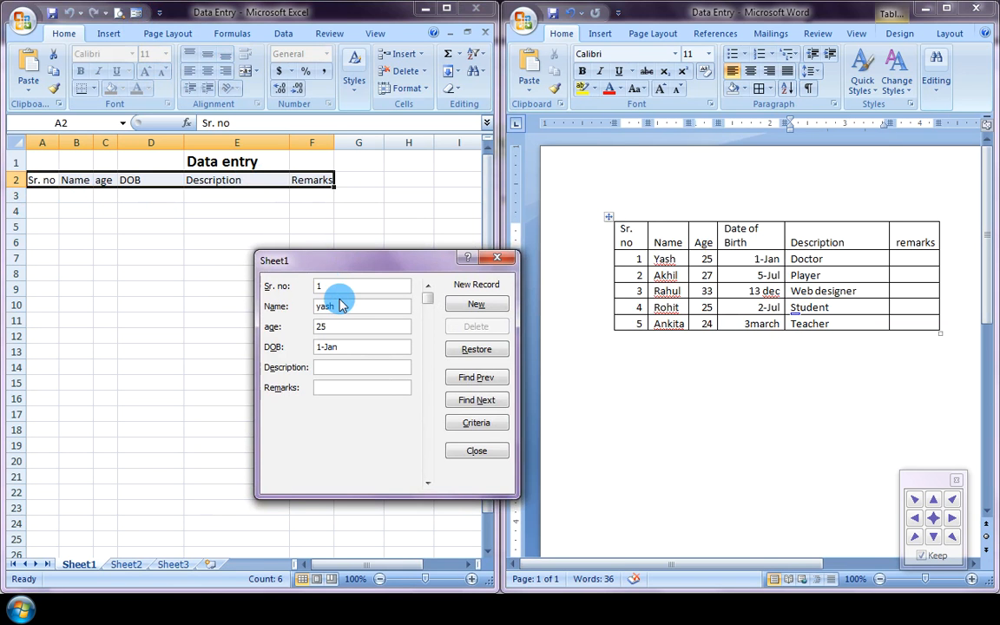
pyautogui.write('Doctor')
pyautogui.press('Return')
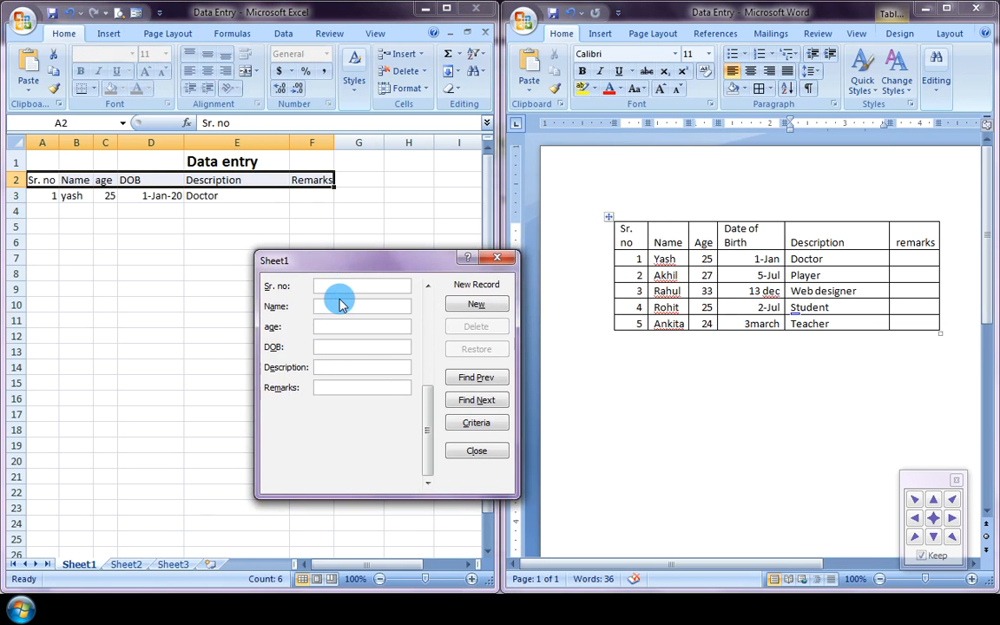
# Step: Add record 2 through the form with the person's name, age 27, date of birth and description Player
pyautogui.click(335, 286)
pyautogui.write('2')
pyautogui.press('Tab')
pyautogui.write('A')
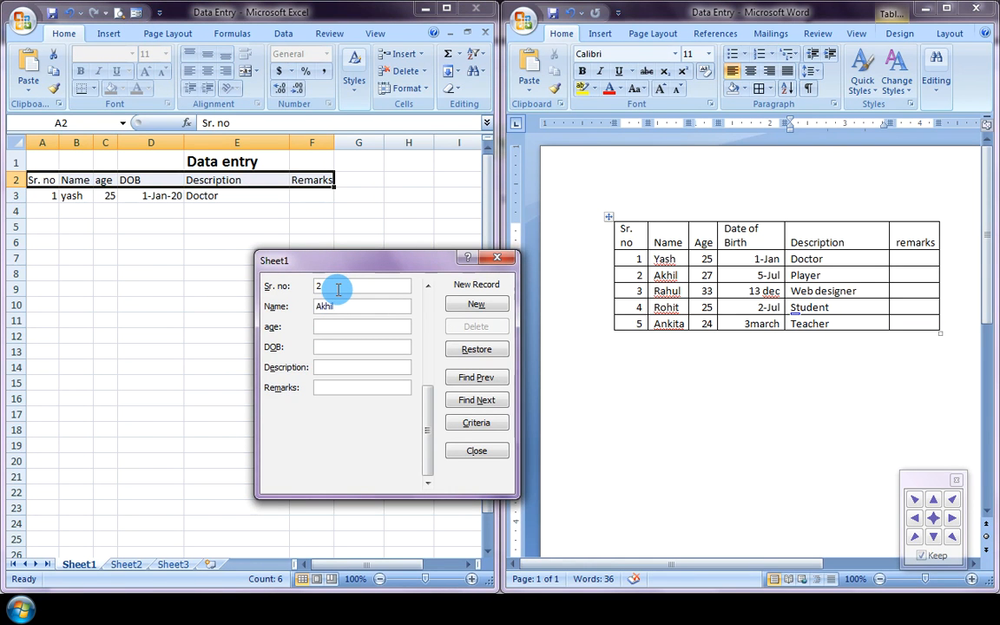
pyautogui.write('27')
pyautogui.press('Return')
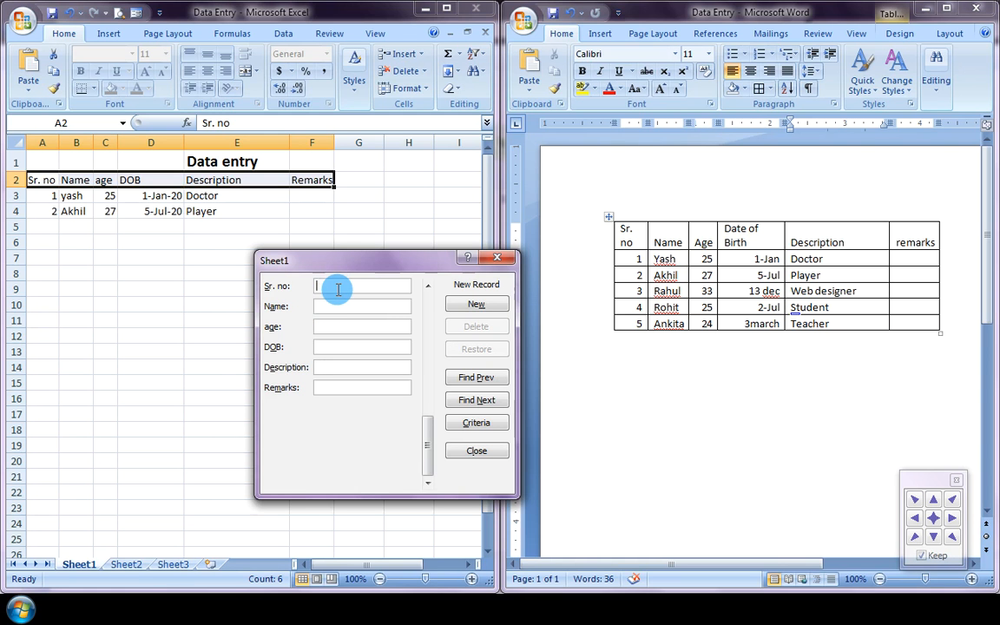
# Step: Add record 3 through the form with the person's name, age 33, date of birth and description Web designer
pyautogui.write('3')
pyautogui.press('Tab')
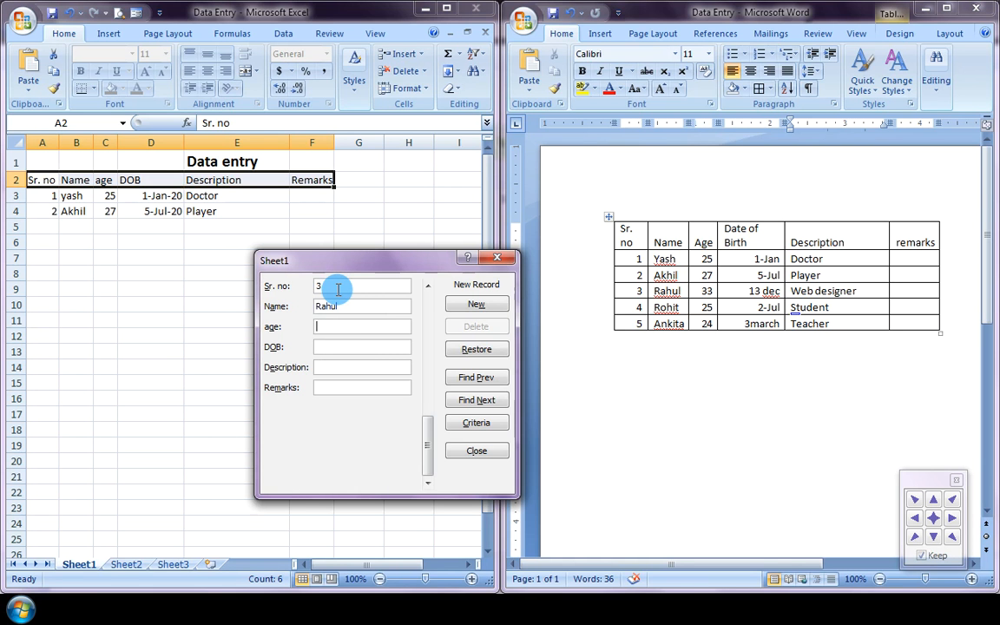
pyautogui.write('33')
pyautogui.write('We')
pyautogui.write('b designer')
pyautogui.press('Return')
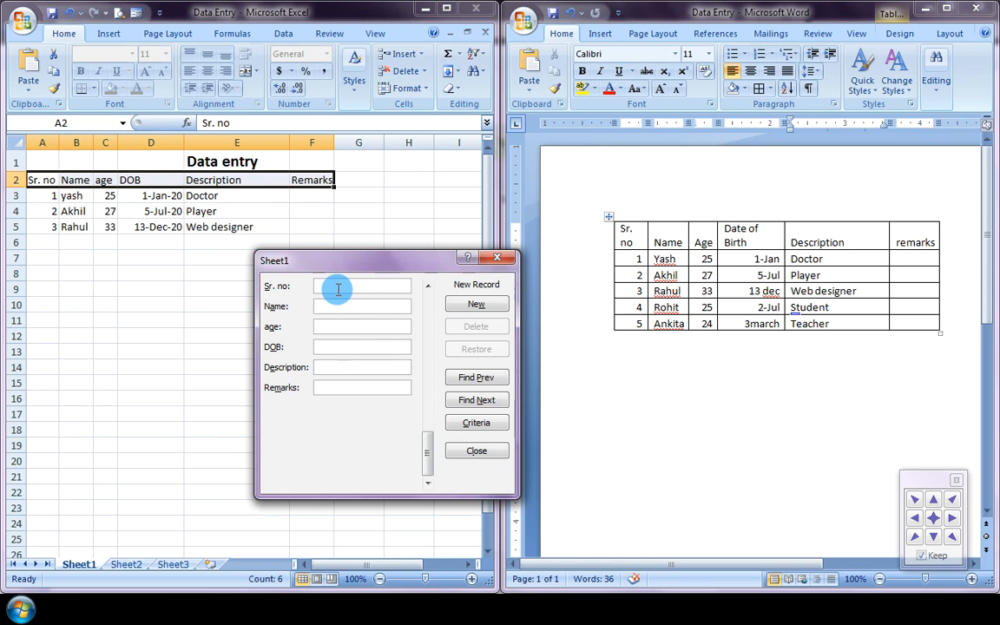
# Step: Close the data entry form and compare the entered records in rows 3 to 5 with the Word table
pyautogui.moveTo(364, 260); pyautogui.dragTo(547, 222)
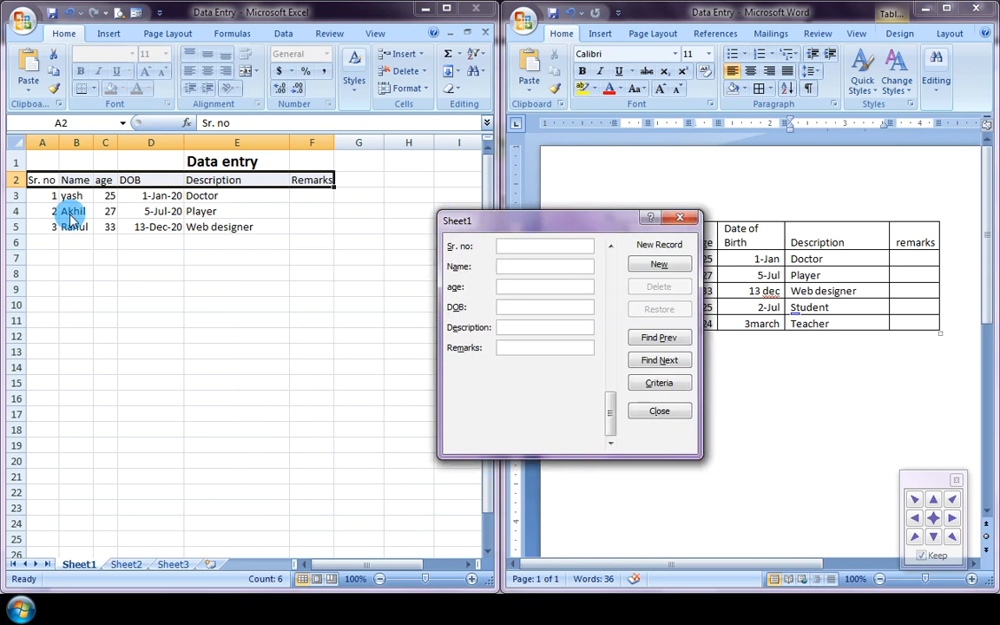
pyautogui.click(680, 220)
pyautogui.moveTo(70, 196); pyautogui.dragTo(230, 226)
pyautogui.click(230, 286)
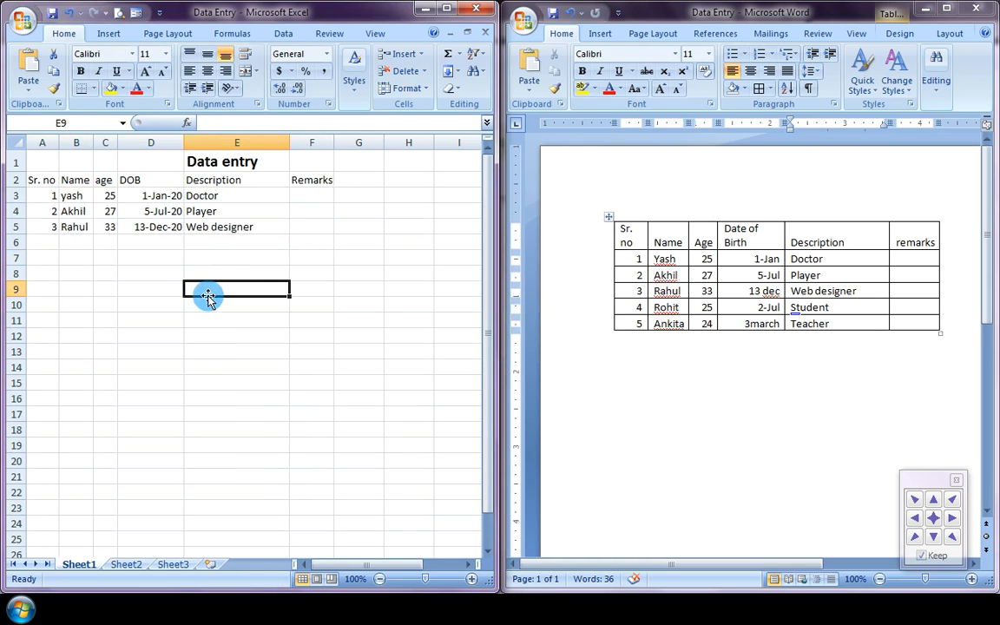
pyautogui.moveTo(69, 195); pyautogui.dragTo(234, 226)
pyautogui.click(208, 273)
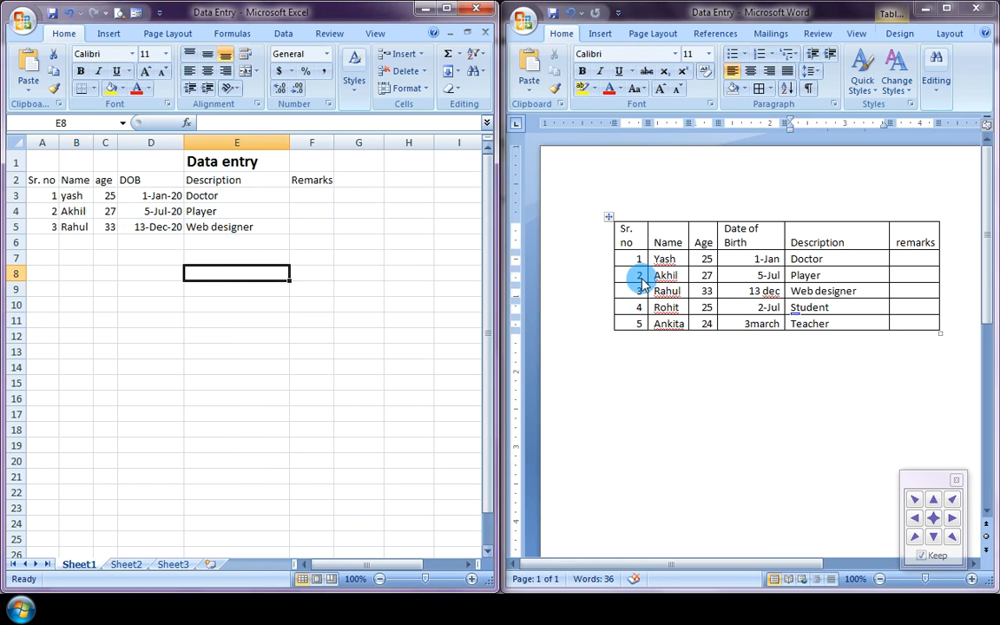
pyautogui.moveTo(627, 226); pyautogui.dragTo(919, 308)
pyautogui.click(693, 309)
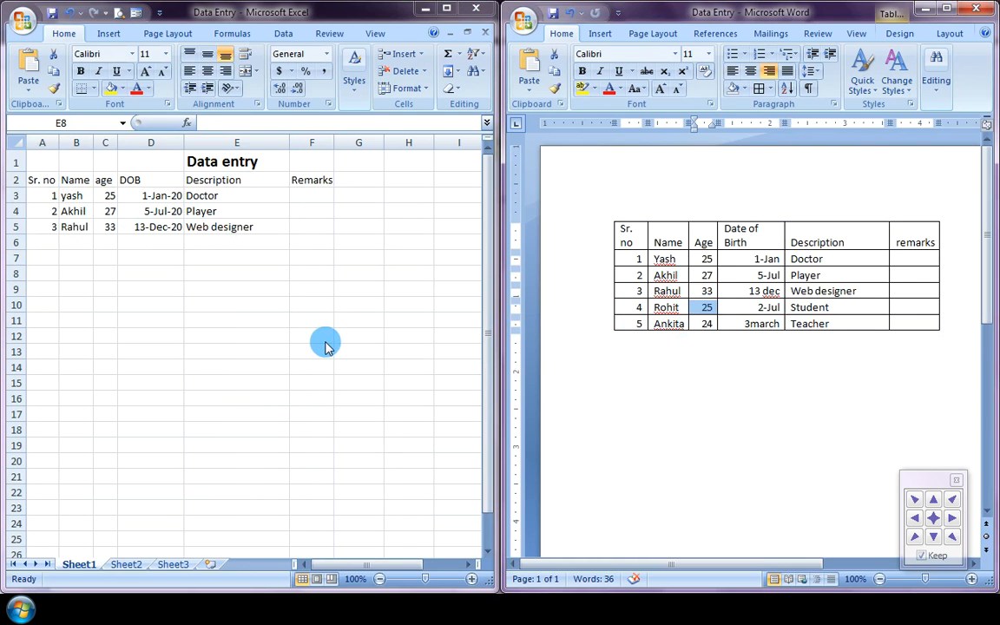
# Step: Switch to the Chrome browser and look through the freelancer.com home page for the Data Entry work category
pyautogui.press('super+Tab')
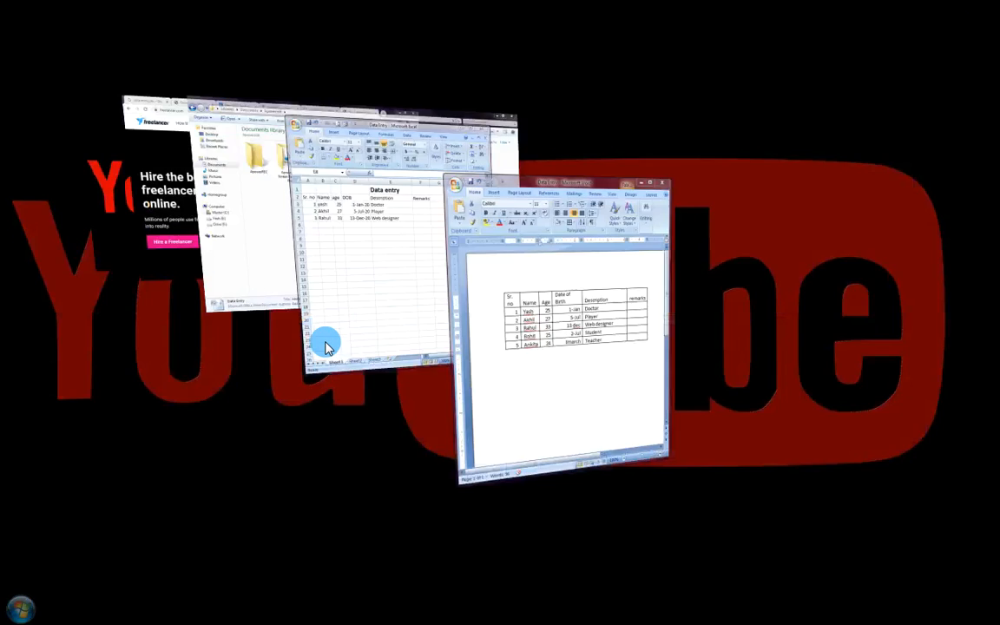
pyautogui.press('super+Tab')
pyautogui.press('super+Tab')
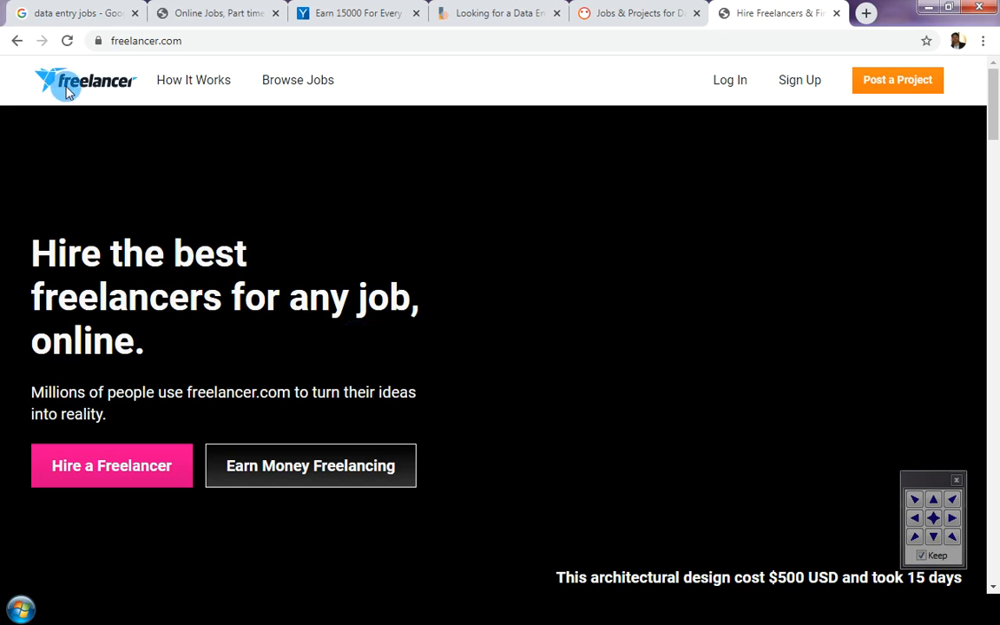
pyautogui.scroll(-5, 283, 319)
pyautogui.scroll(-3, 285, 322)
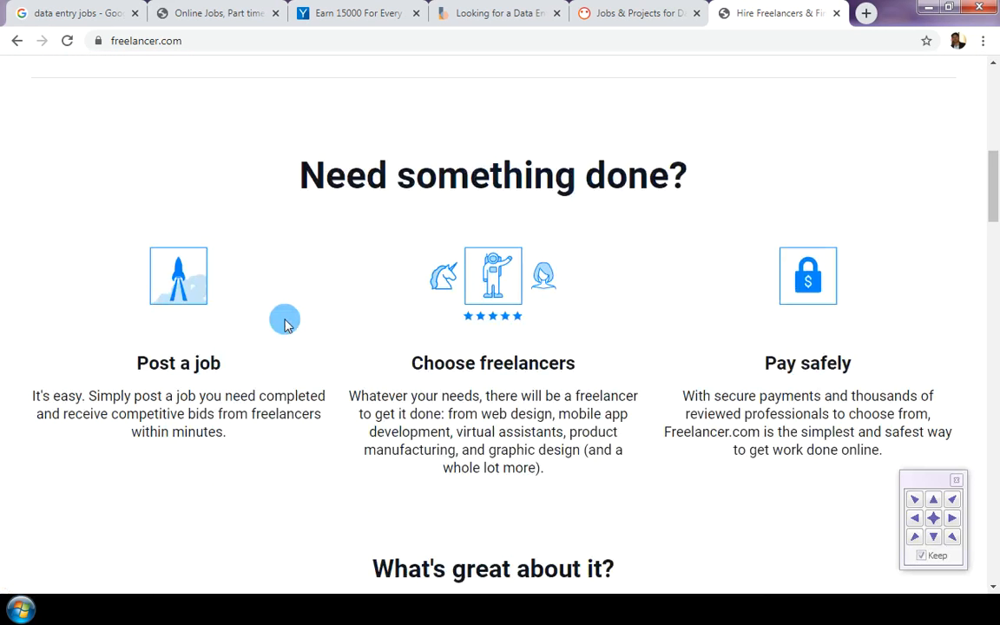
pyautogui.scroll(-10, 285, 322)
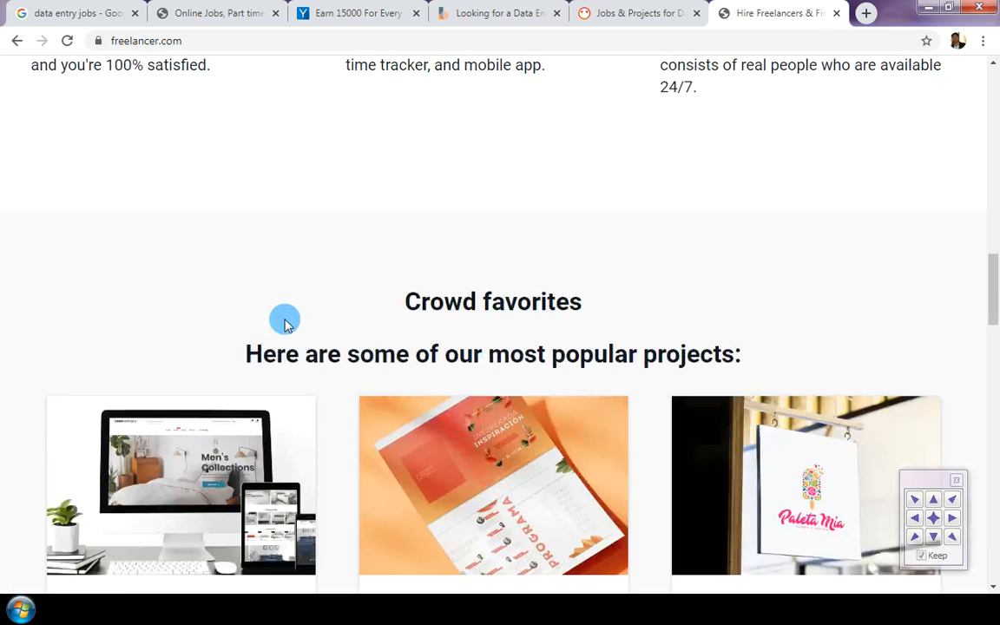
pyautogui.scroll(-4, 285, 322)
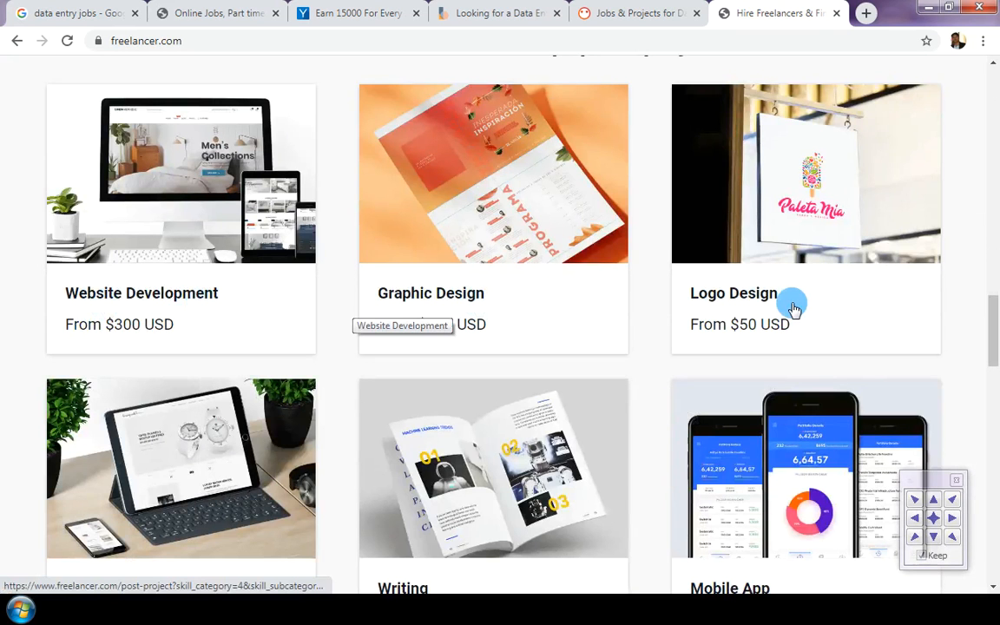
pyautogui.scroll(-2, 794, 311)
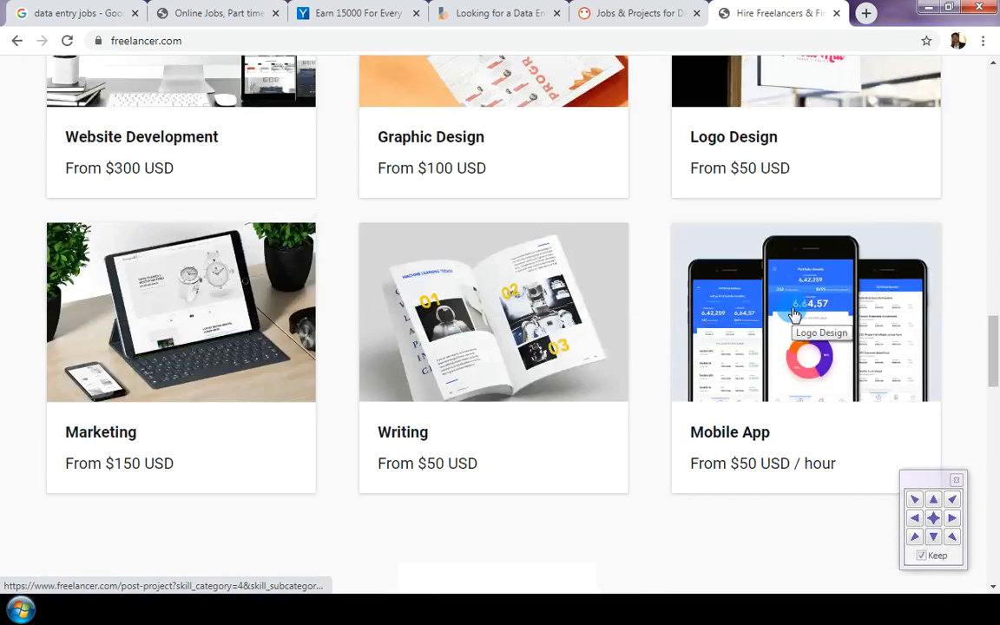
pyautogui.scroll(-5, 795, 311)
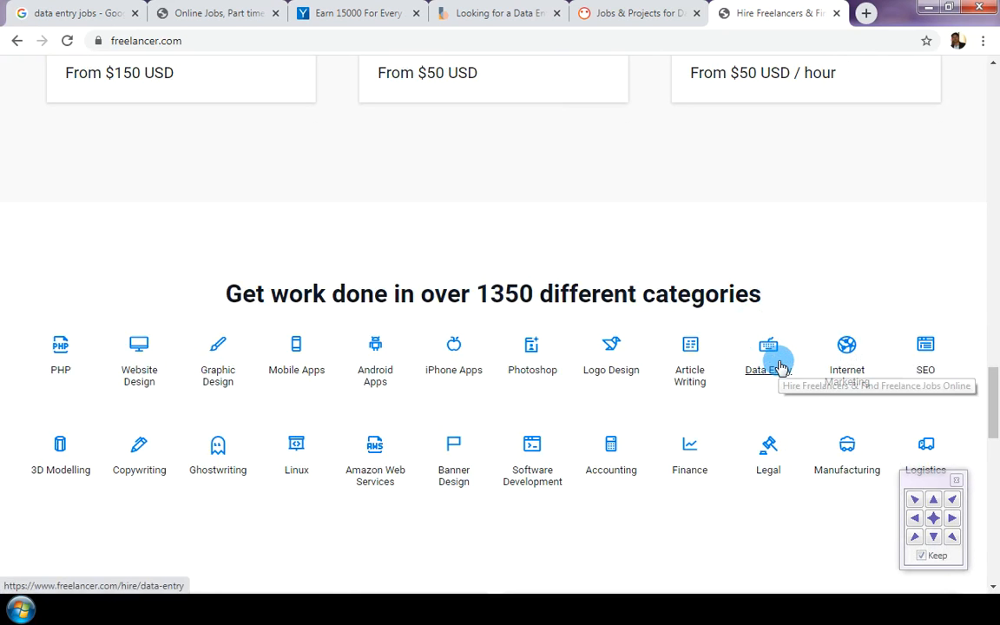
# Step: Show the peopleperhour.com data entry jobs page and highlight the site's domain in its address
pyautogui.click(614, 18)
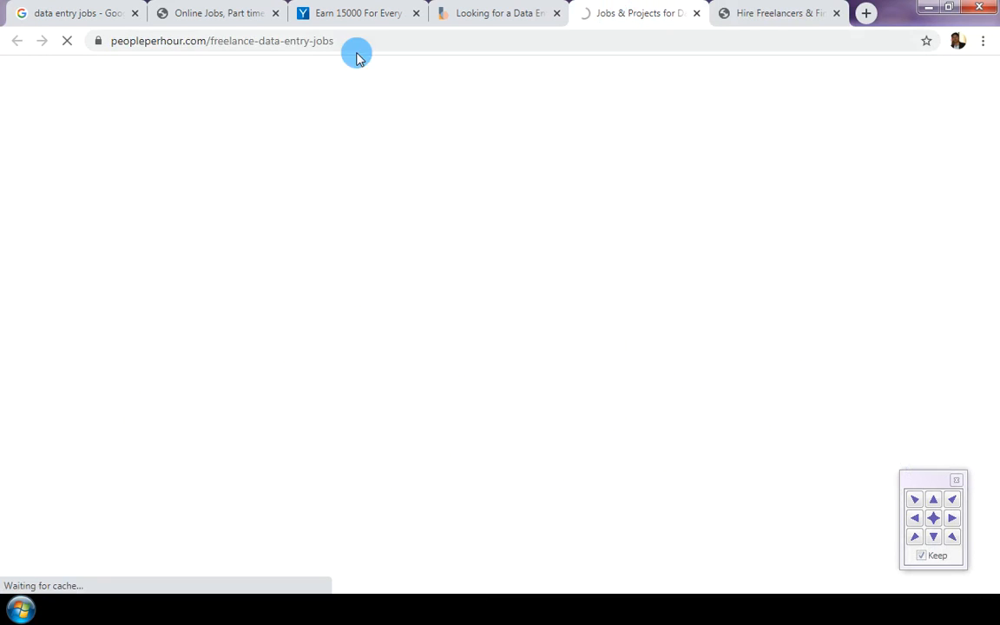
pyautogui.click(207, 40)
pyautogui.click(213, 41)
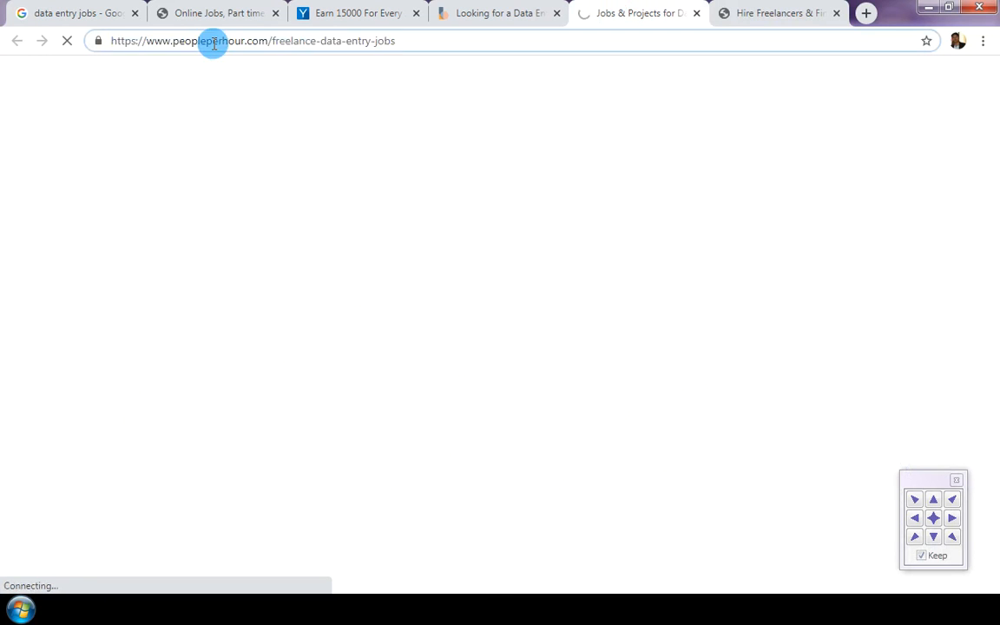
pyautogui.moveTo(272, 41); pyautogui.dragTo(169, 52)
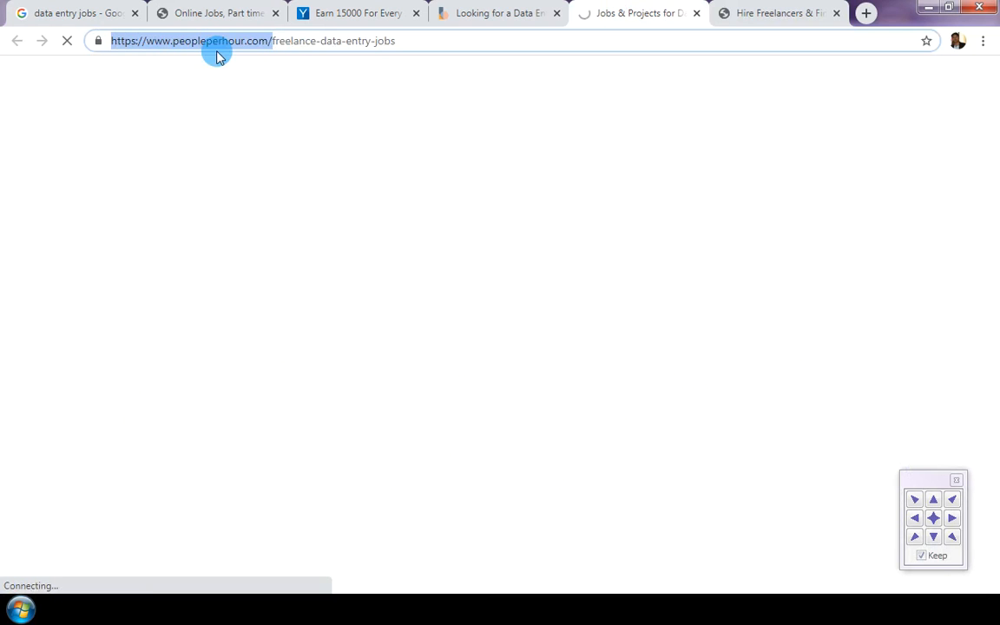
# Step: Show the thebalancecareers.com data entry page and highlight the site's domain in its address
pyautogui.click(490, 14)
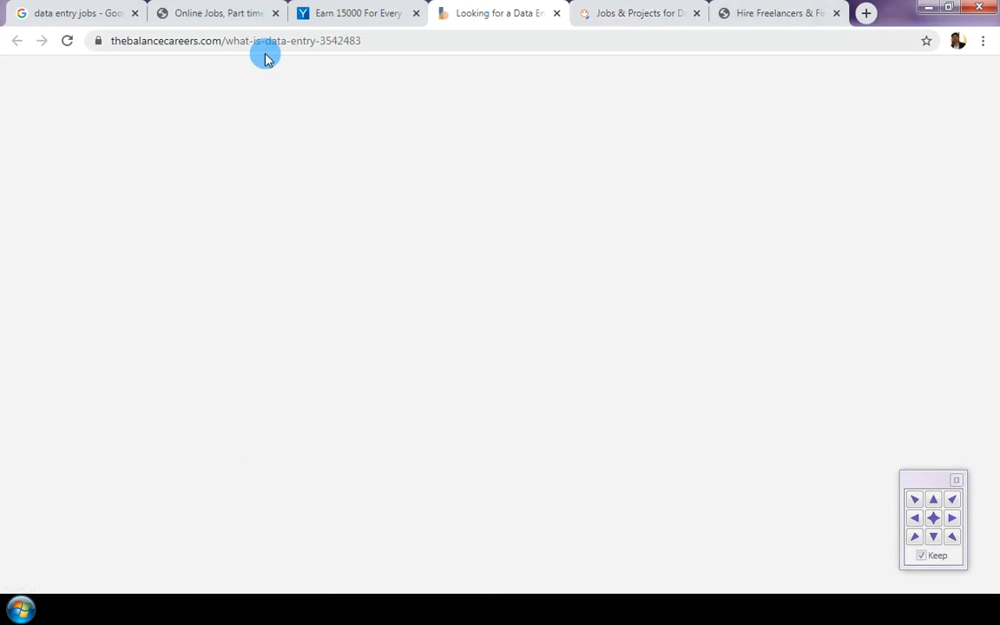
pyautogui.click(225, 42)
pyautogui.click(226, 41)
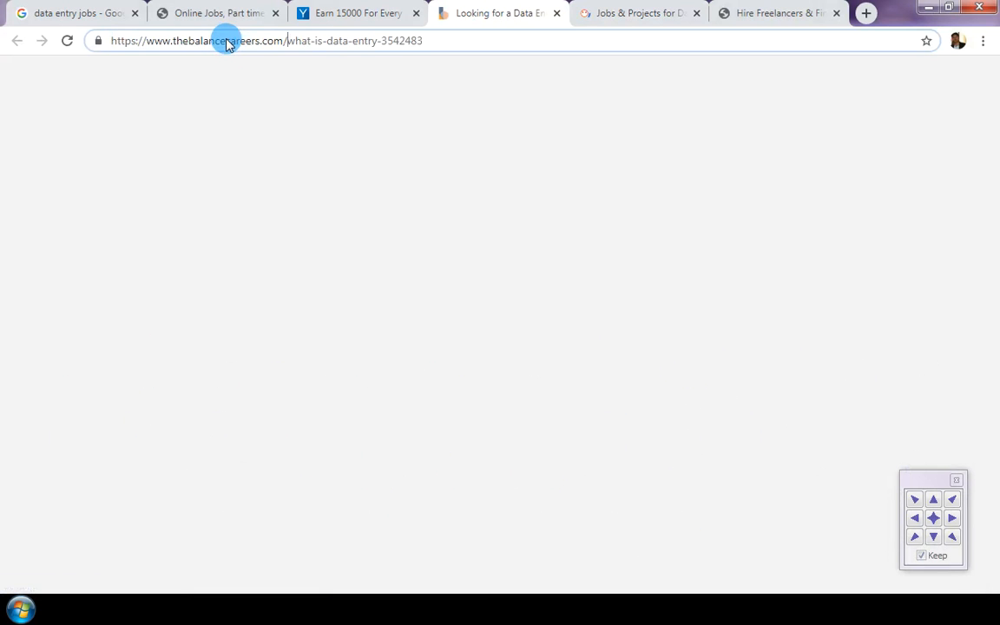
pyautogui.moveTo(286, 41); pyautogui.dragTo(116, 40)
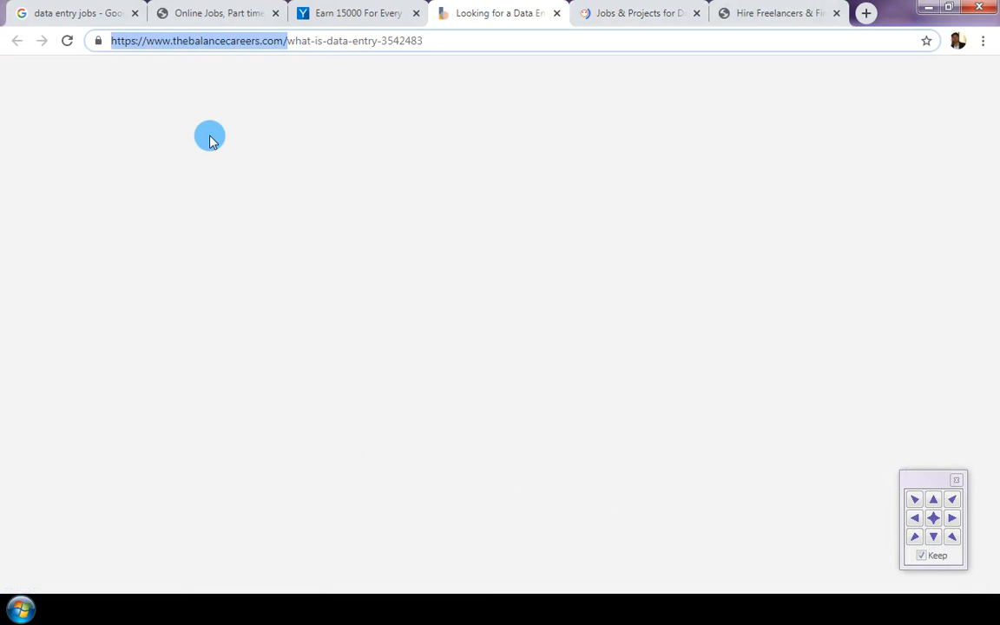
# Step: Show the Youth4work data entry job page and highlight the domain cos.youth4work.com in its address
pyautogui.click(354, 17)
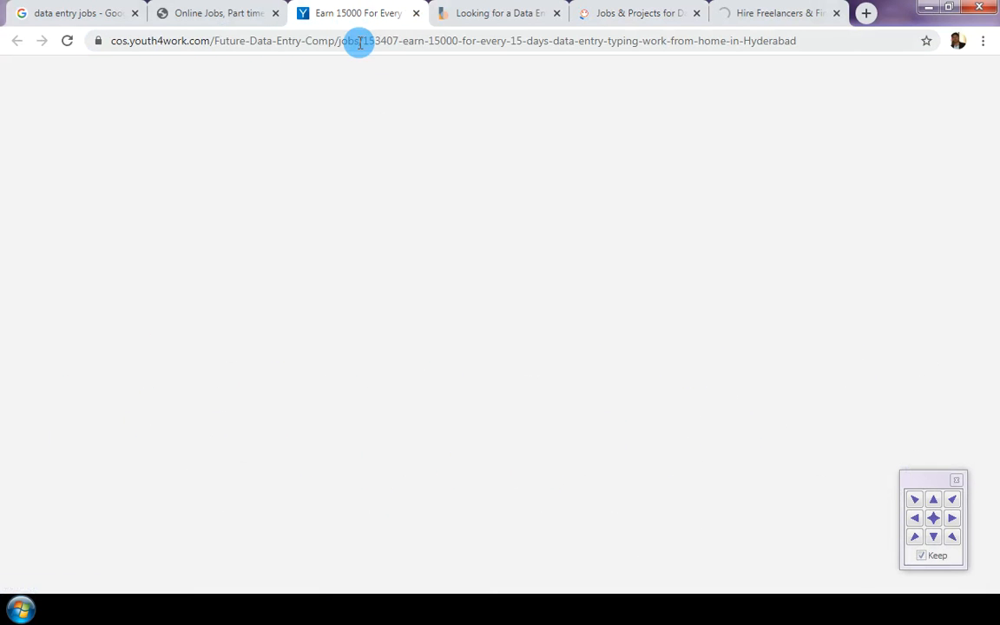
pyautogui.click(359, 42)
pyautogui.click(233, 45)
pyautogui.moveTo(277, 41); pyautogui.dragTo(104, 39)
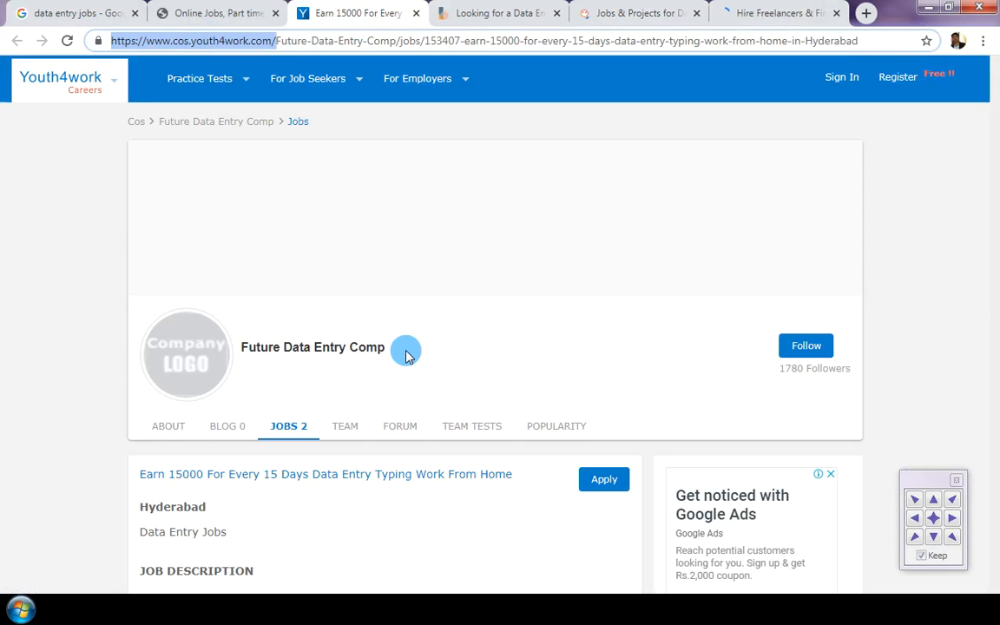
# Step: Switch back to the Data Entry workbook in Excel and reopen the data entry form for headings A2:F2
pyautogui.press('super+Tab')
pyautogui.press('super+Tab')
pyautogui.press('super+Tab')
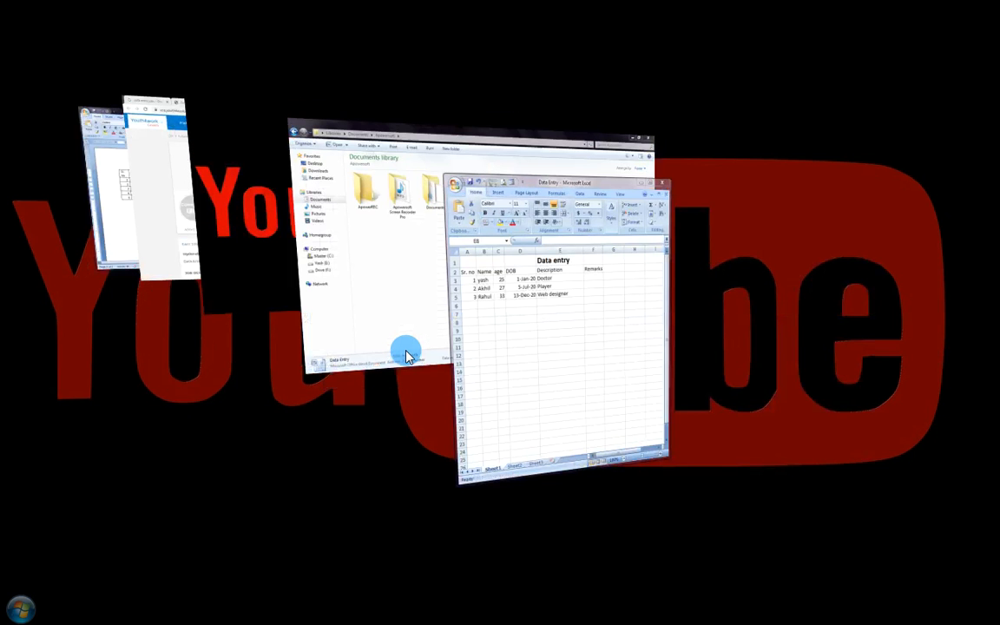
pyautogui.press('Return')
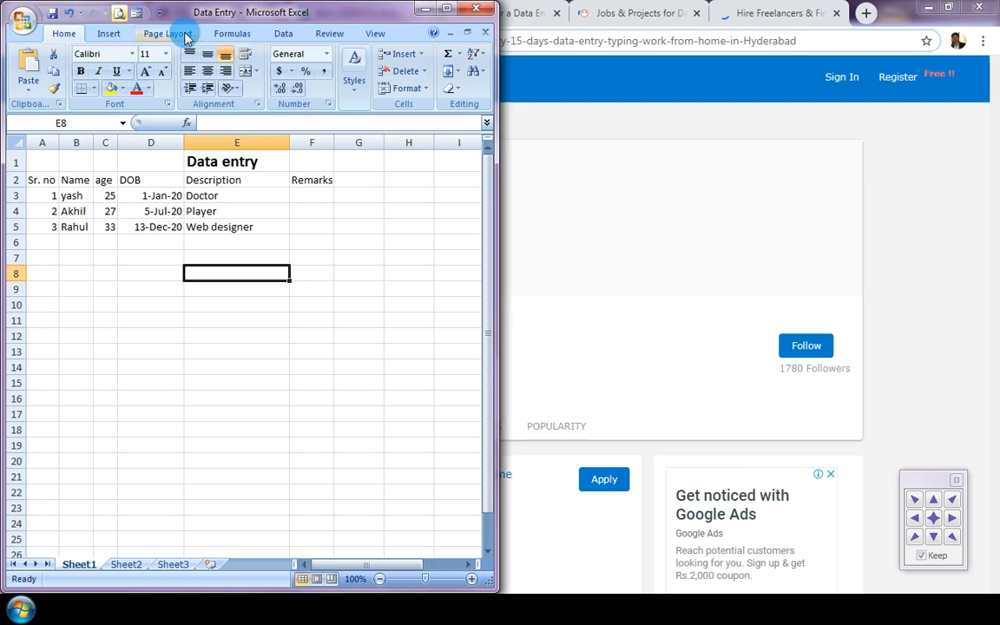
pyautogui.moveTo(37, 182); pyautogui.dragTo(310, 180)
pyautogui.click(139, 14)
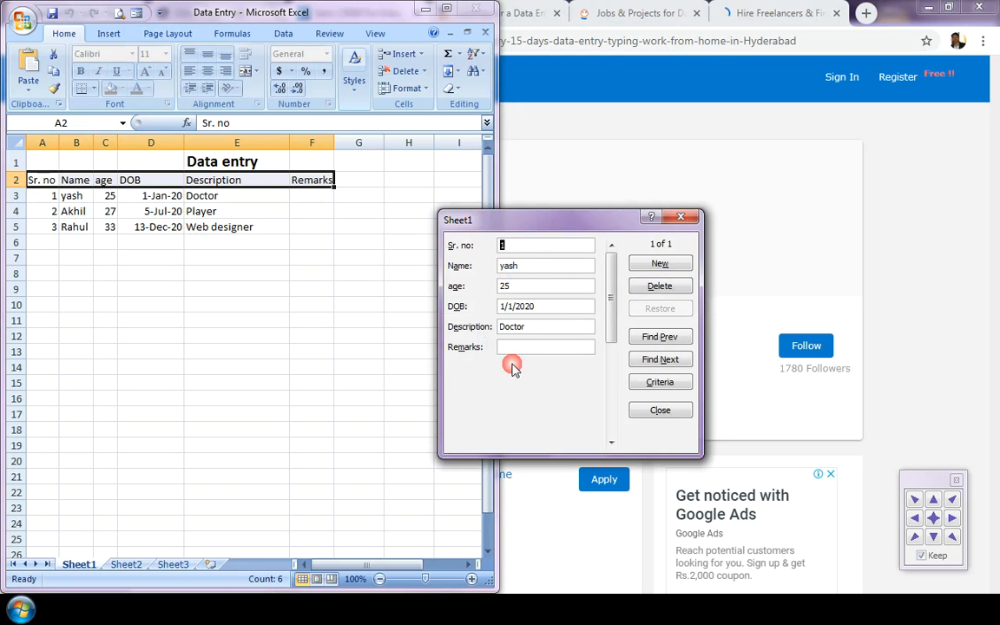
# Step: Switch to the Windows desktop and close the floating arrow-control panel
pyautogui.press('super+Tab')
pyautogui.press('super+Tab')
pyautogui.press('super+Tab')
pyautogui.press('super+Tab')
pyautogui.press('super+Tab')
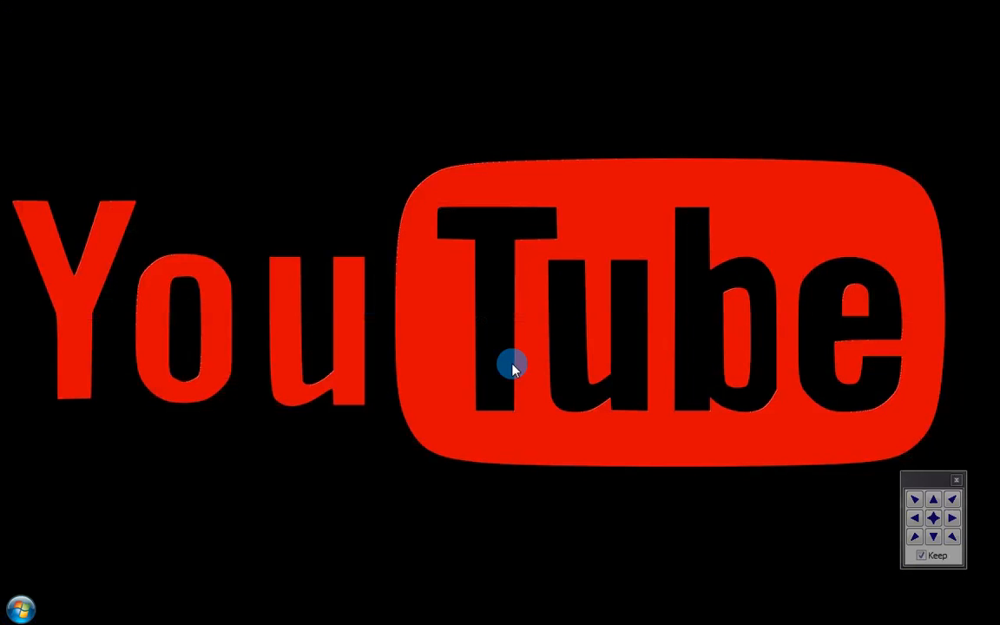
pyautogui.click(956, 480)
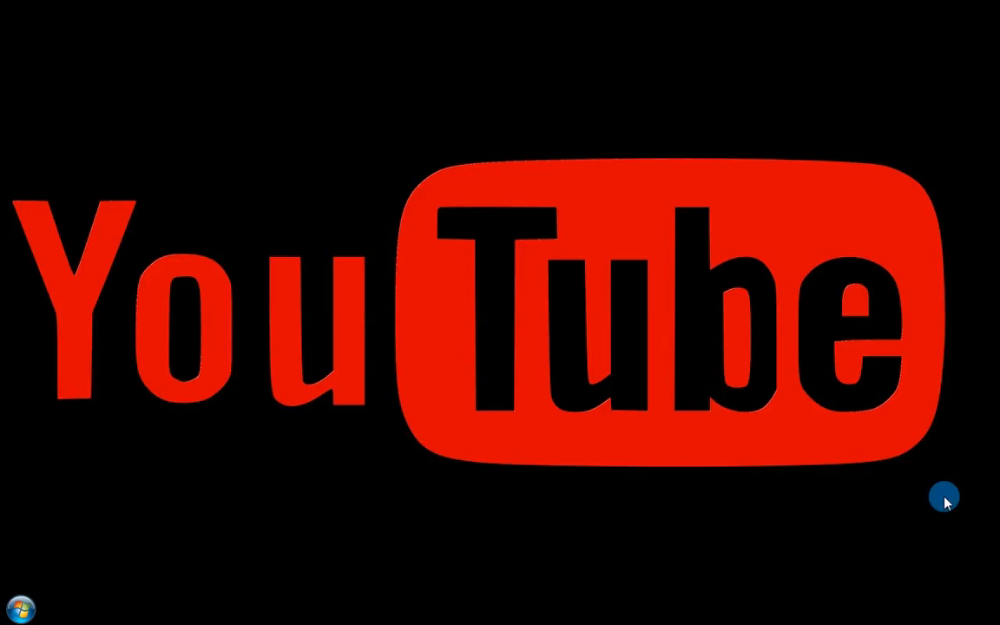